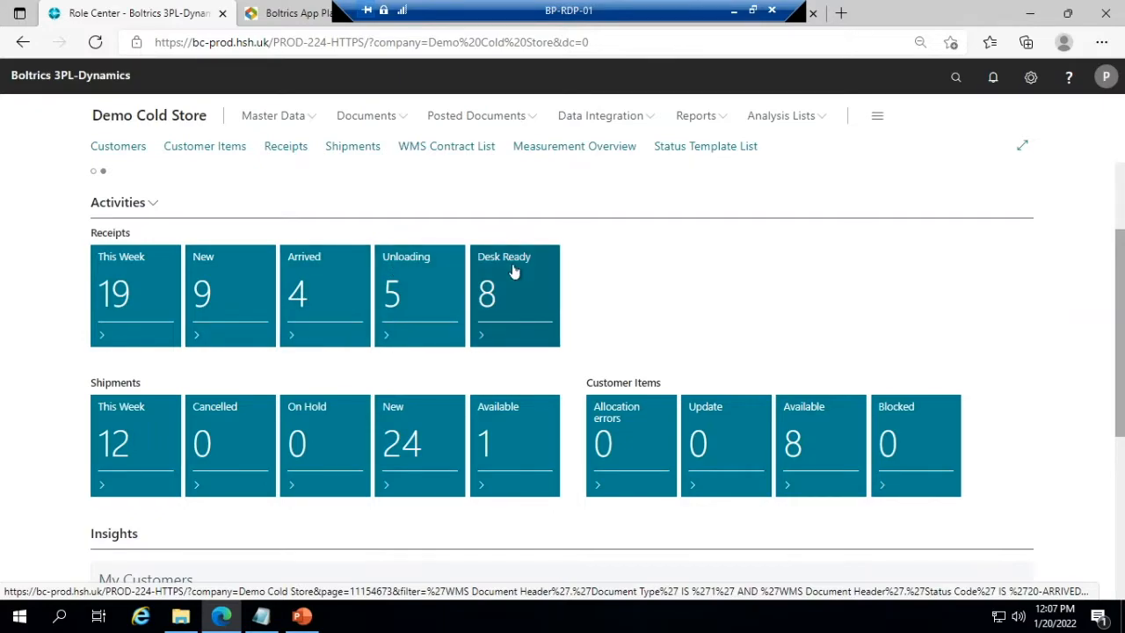
- Open the first receipt in the list of new receipts for editing, then close it and return to the role center
left_click(231, 296)
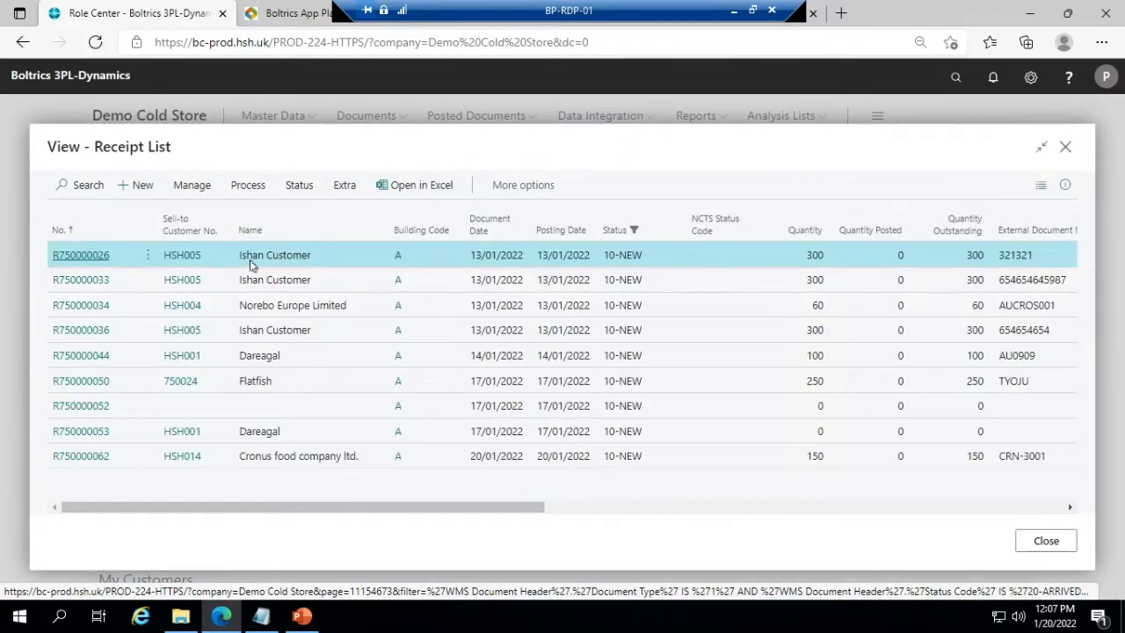
left_click(192, 187)
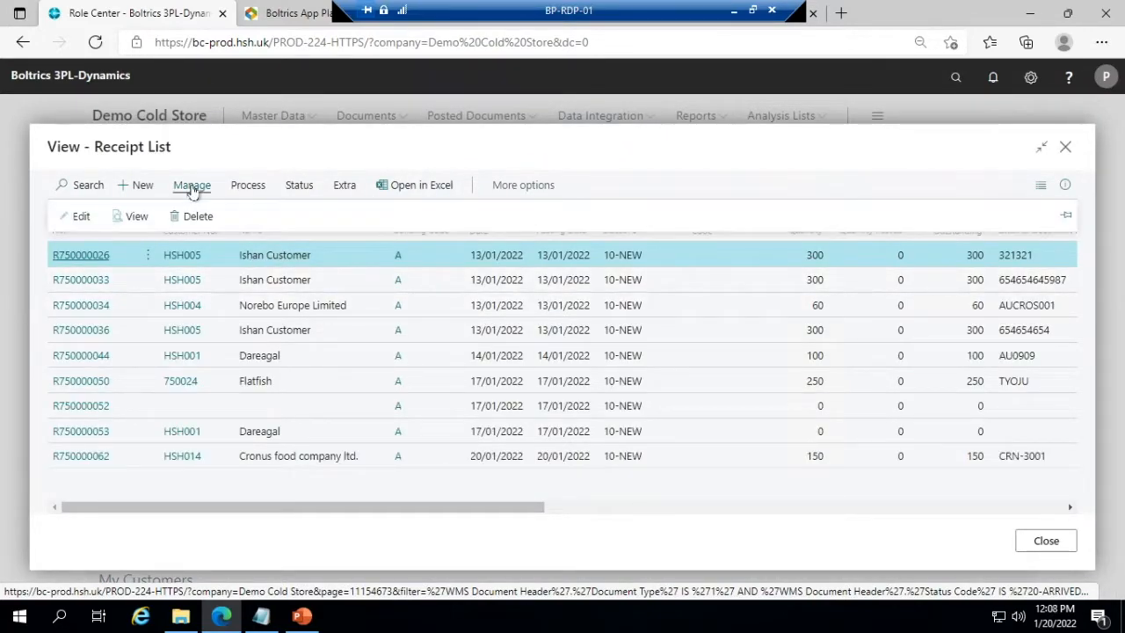
left_click(78, 216)
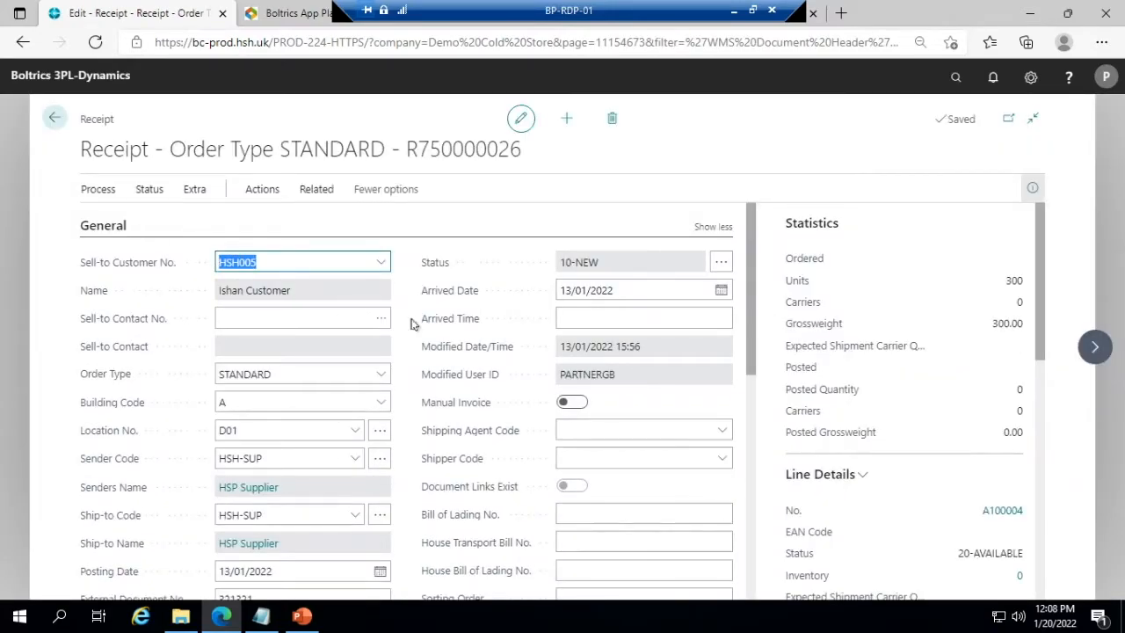
left_click(54, 121)
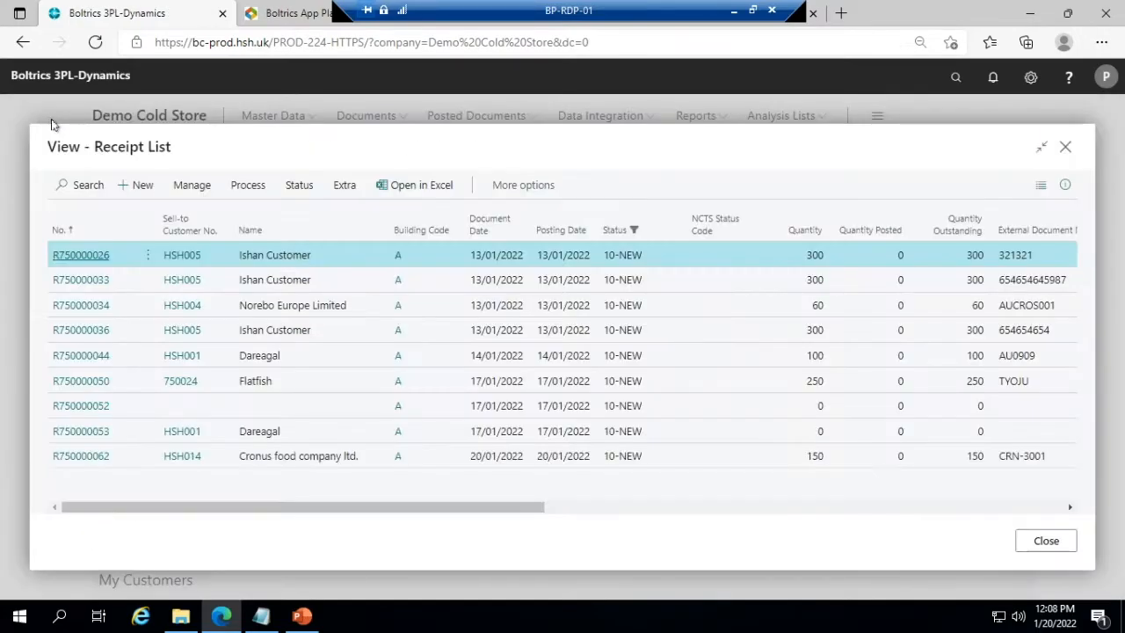
left_click(1066, 150)
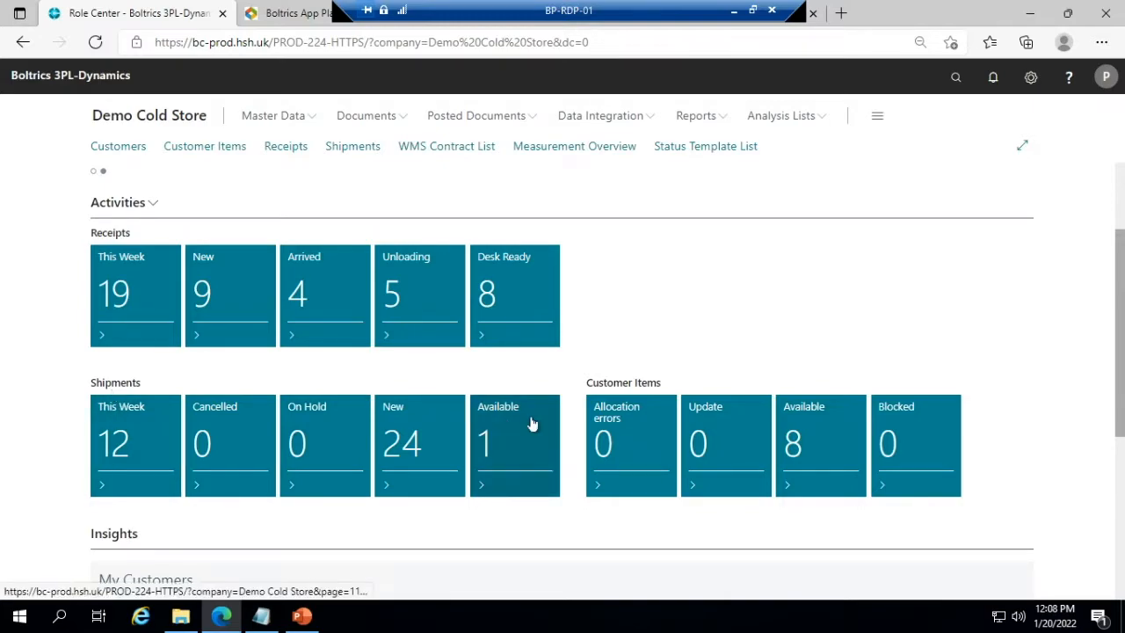
- Open the customer card of Cronus food company ltd. from My Customers under Insights
scroll(519, 396, "down", 2)
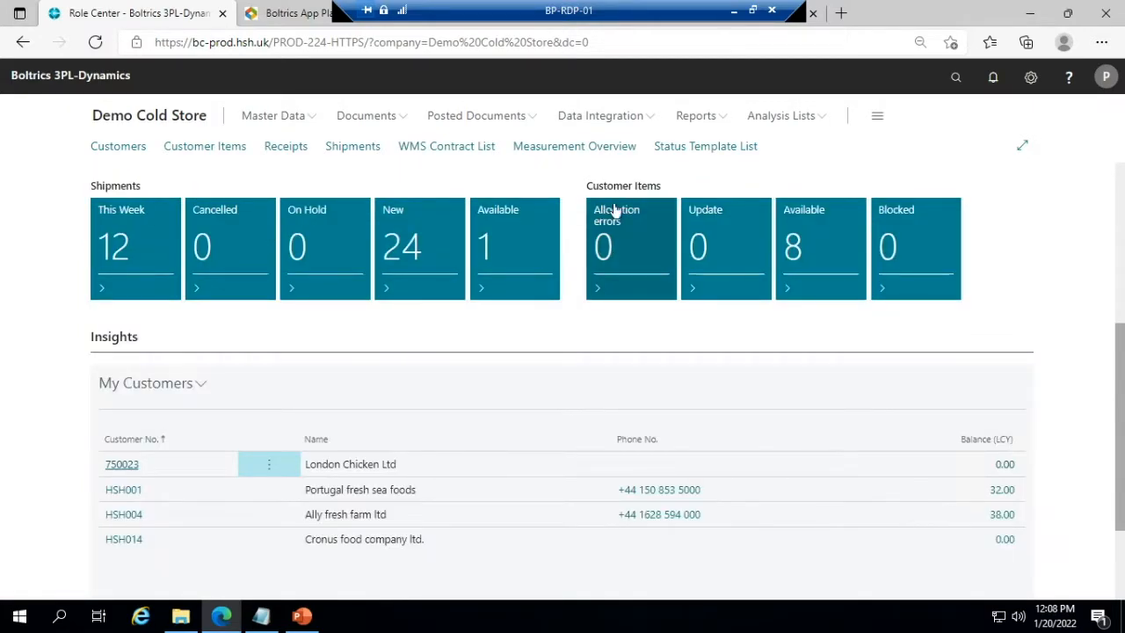
scroll(157, 417, "down", 2)
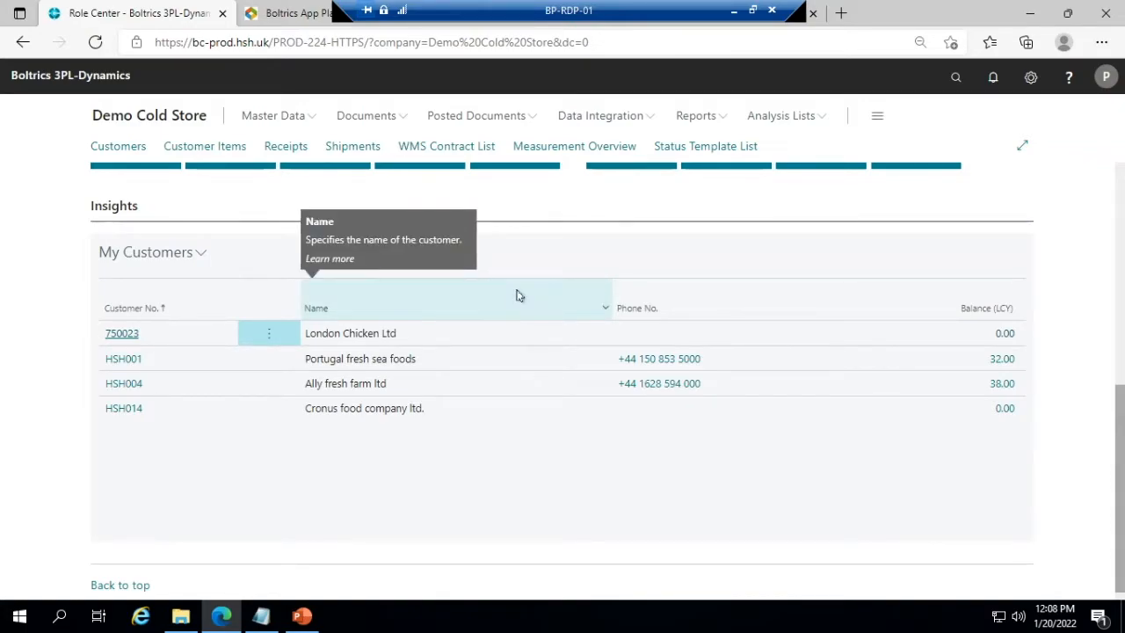
left_click(443, 414)
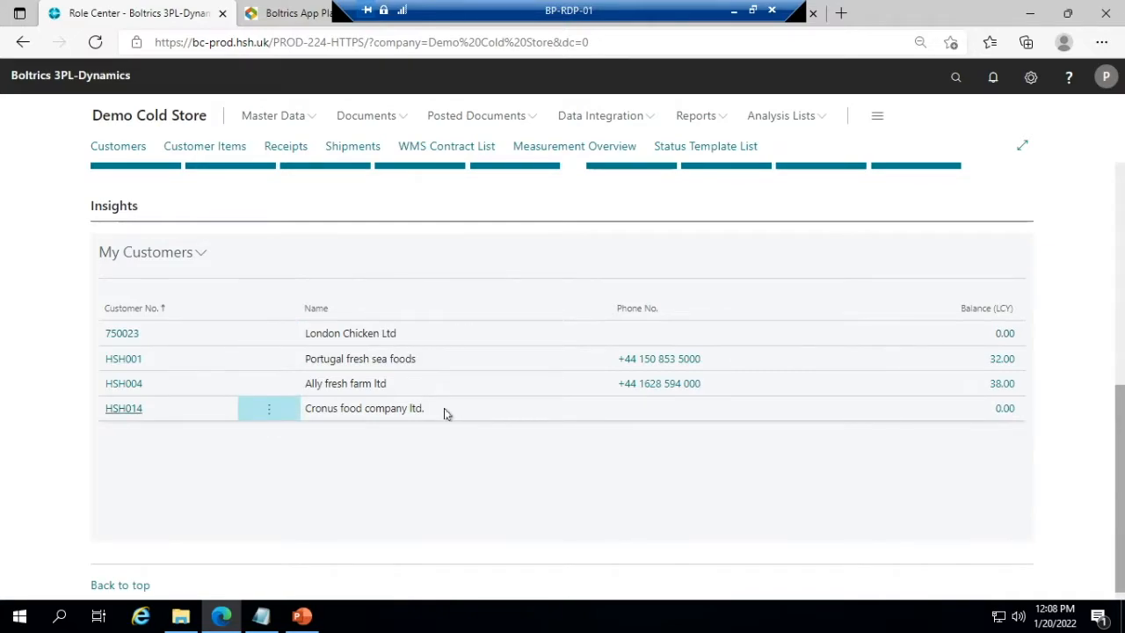
left_click(269, 418)
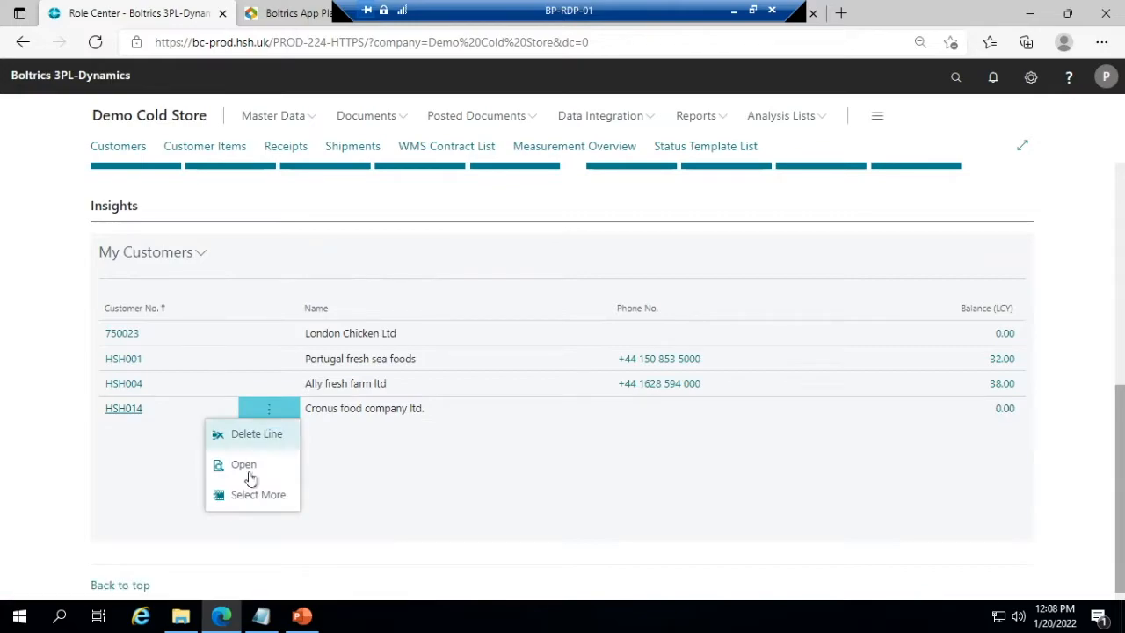
left_click(251, 475)
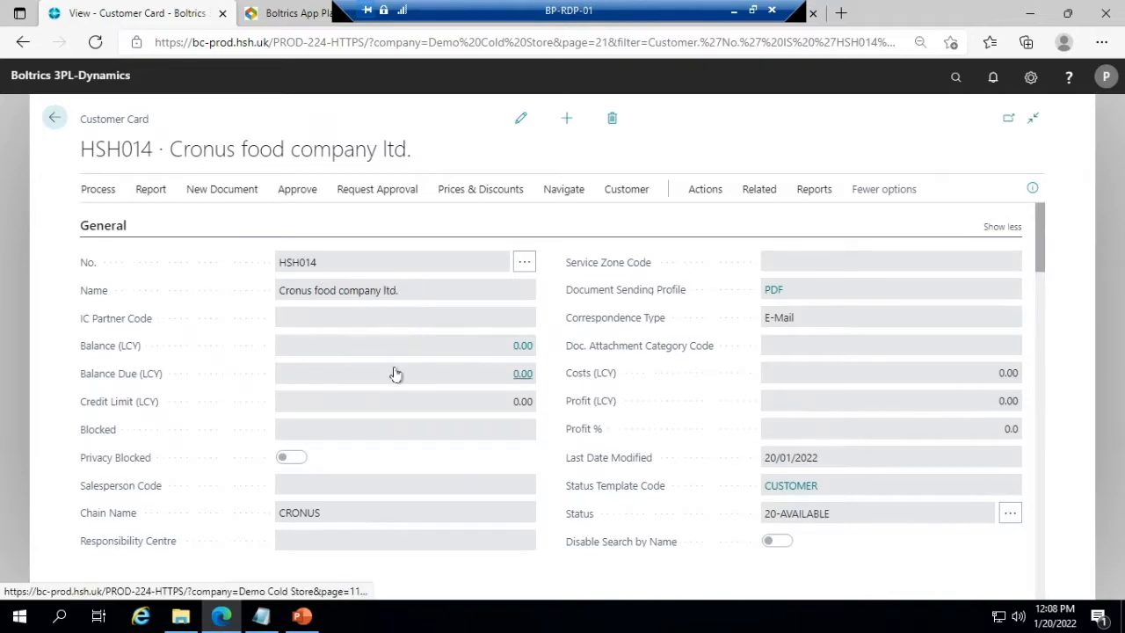
- Review the general, address and contact, and transport details on the Cronus food company ltd. customer card
scroll(394, 374, "down", 5)
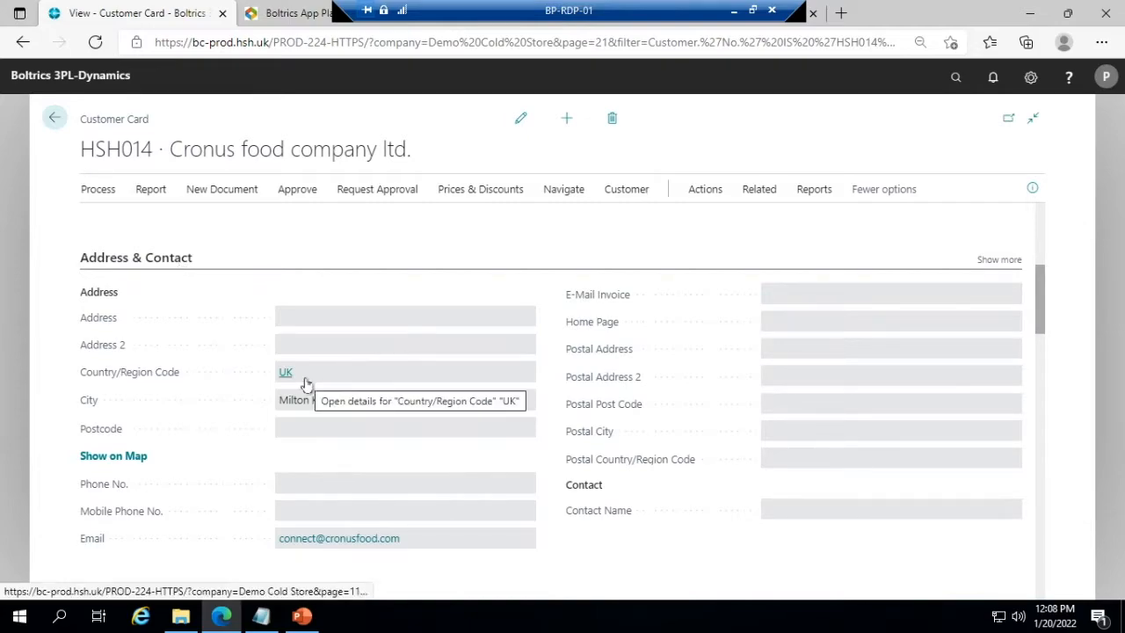
scroll(307, 385, "down", 1)
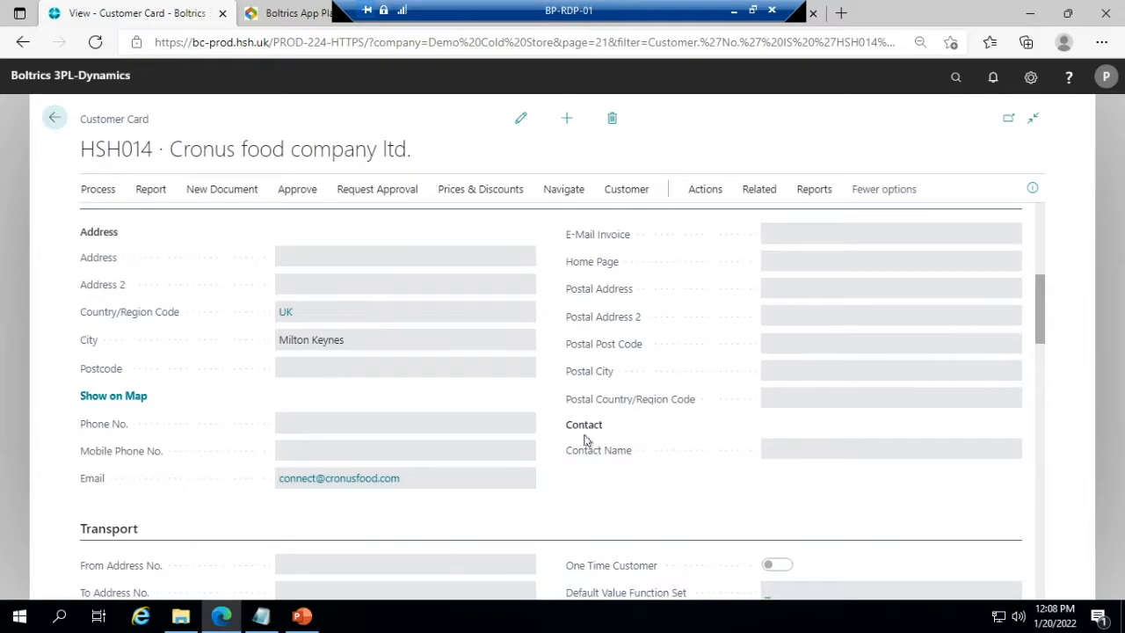
scroll(314, 401, "down", 2)
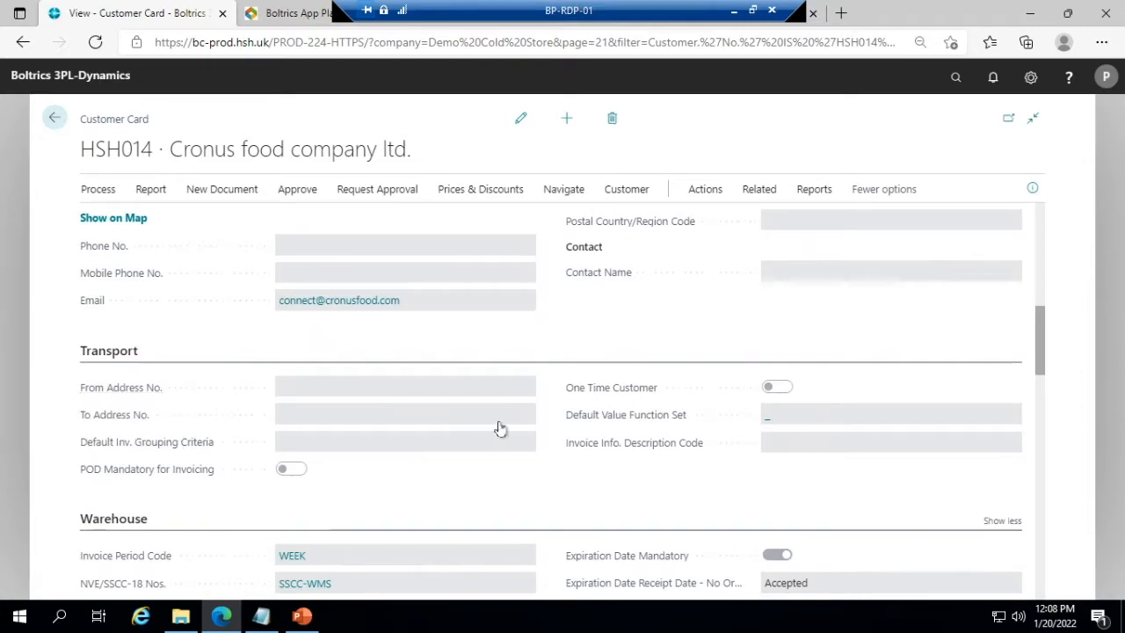
scroll(414, 429, "down", 2)
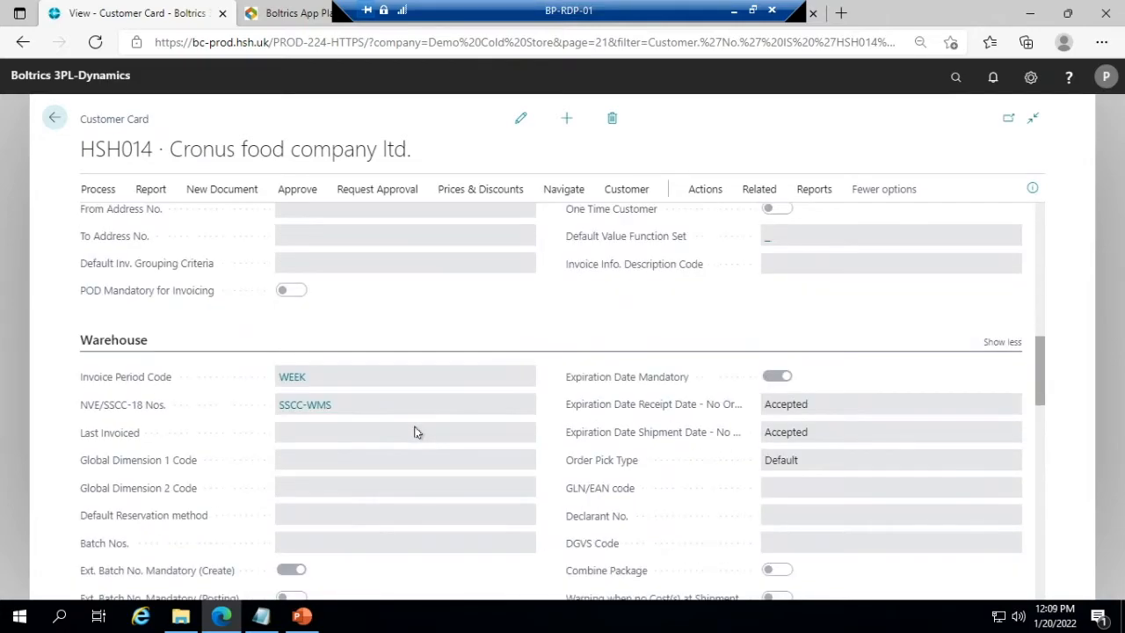
- Make the customer card editable and examine its warehouse settings, including the invoice period code and the mandatory batch, weight and date options
left_click(520, 117)
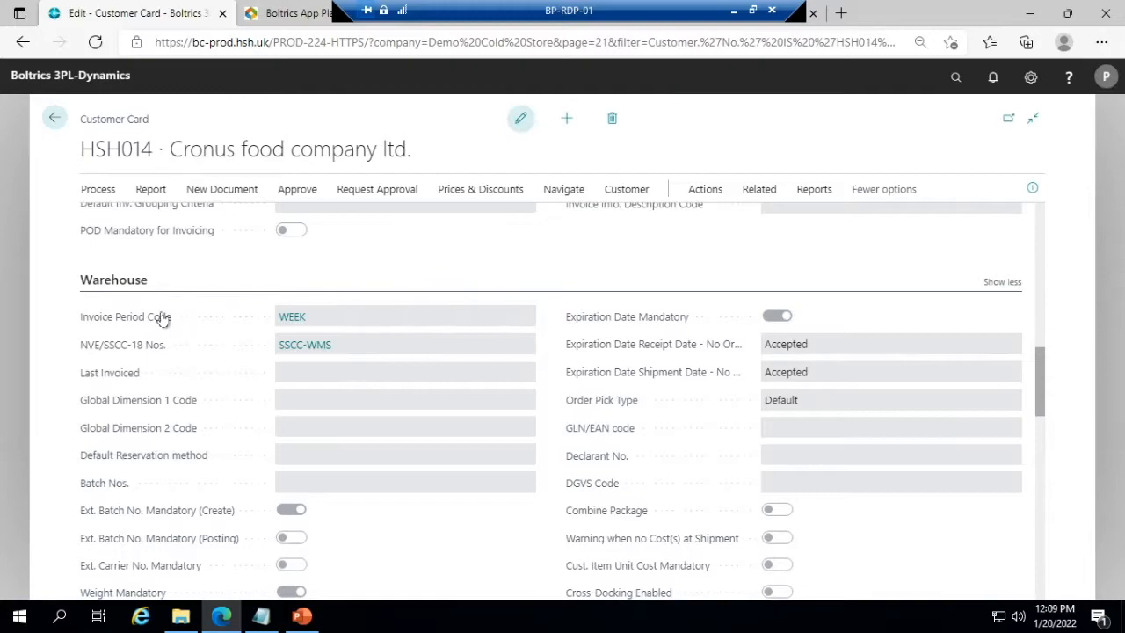
scroll(168, 338, "down", 1)
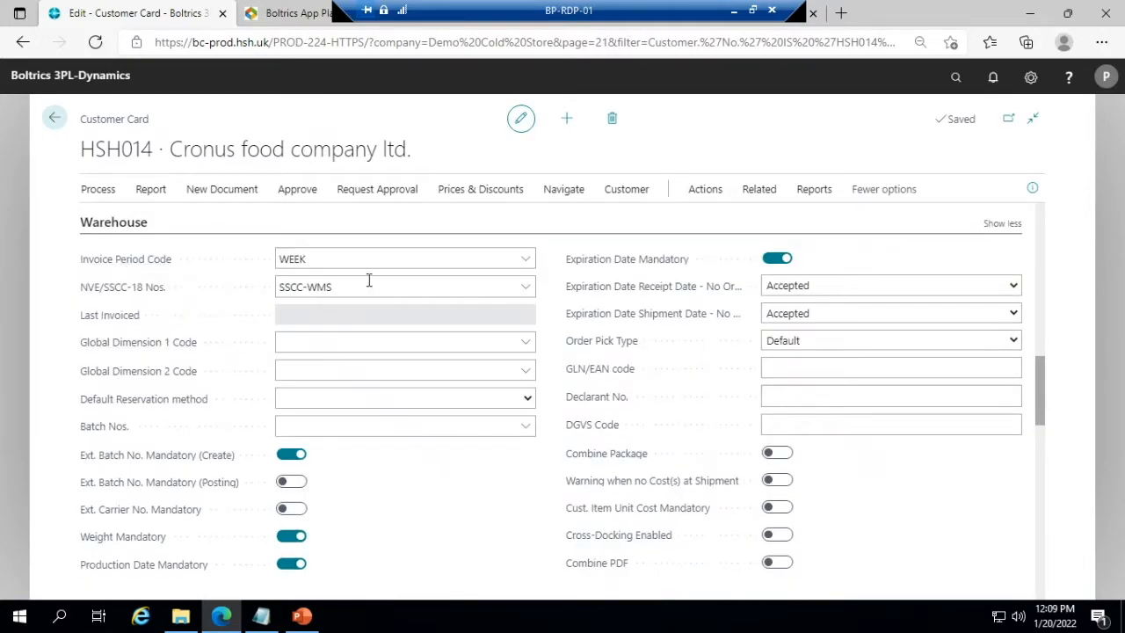
left_click(339, 257)
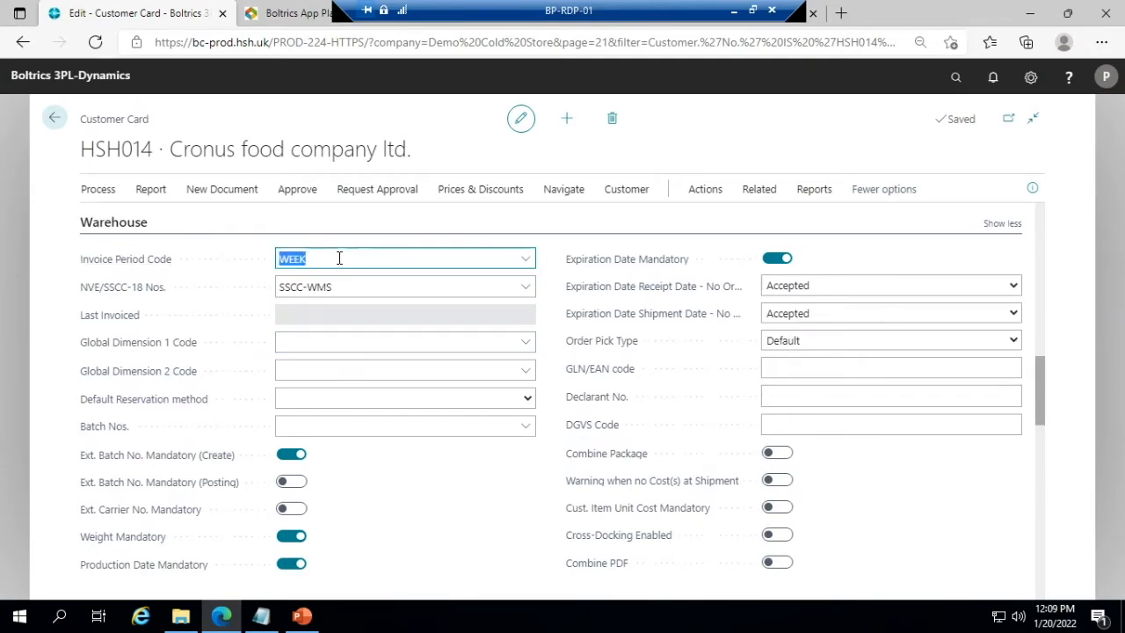
scroll(371, 410, "down", 1)
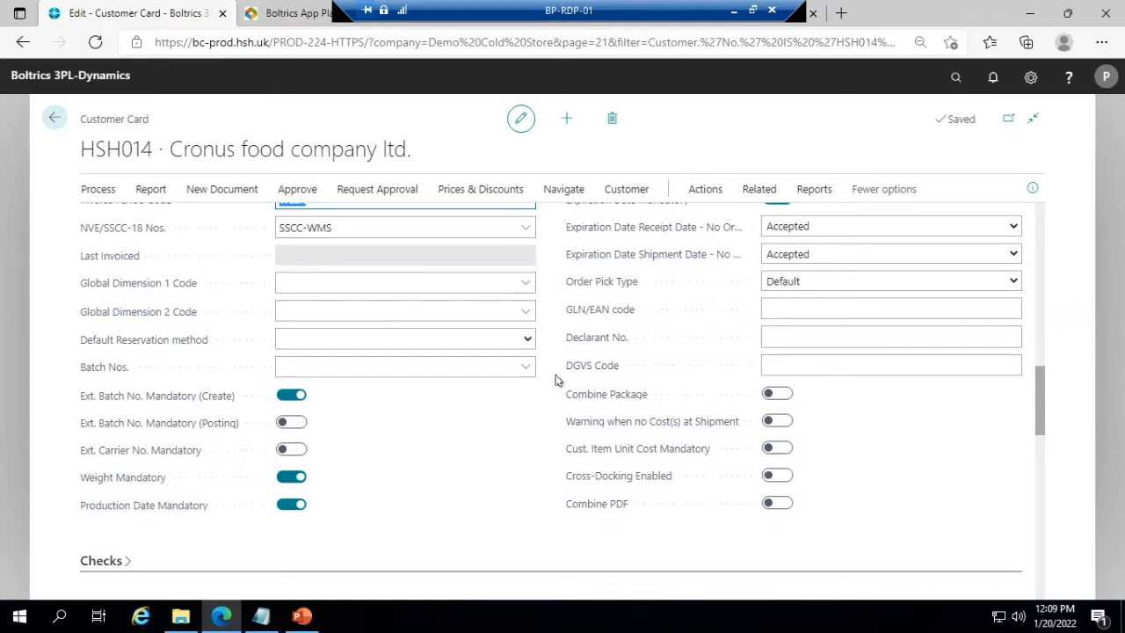
scroll(556, 380, "up", 2)
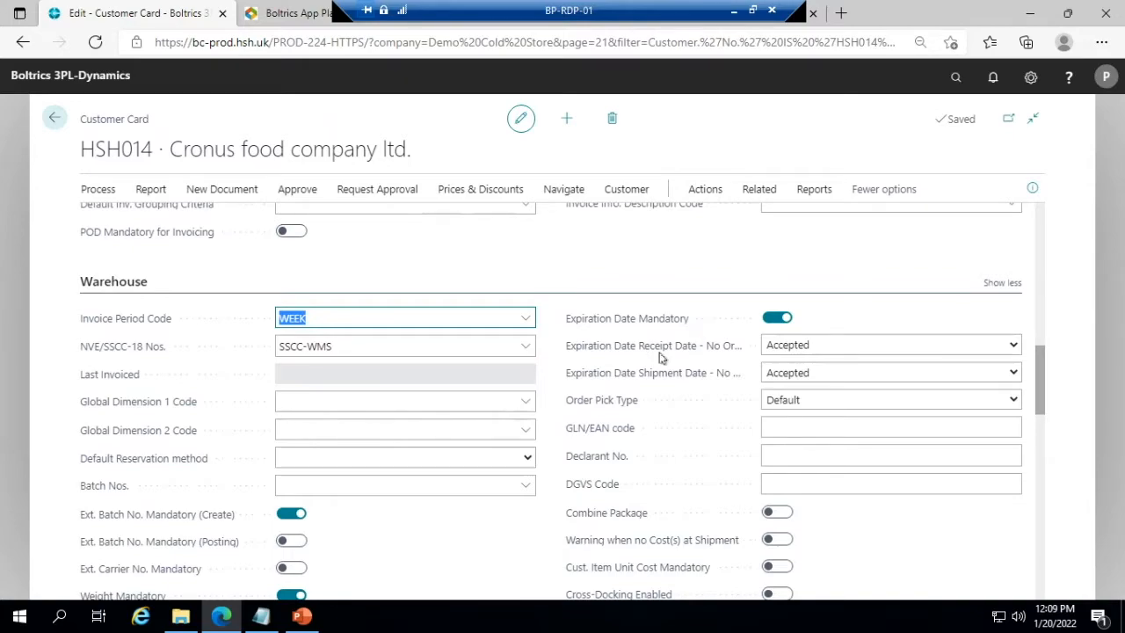
scroll(431, 444, "down", 2)
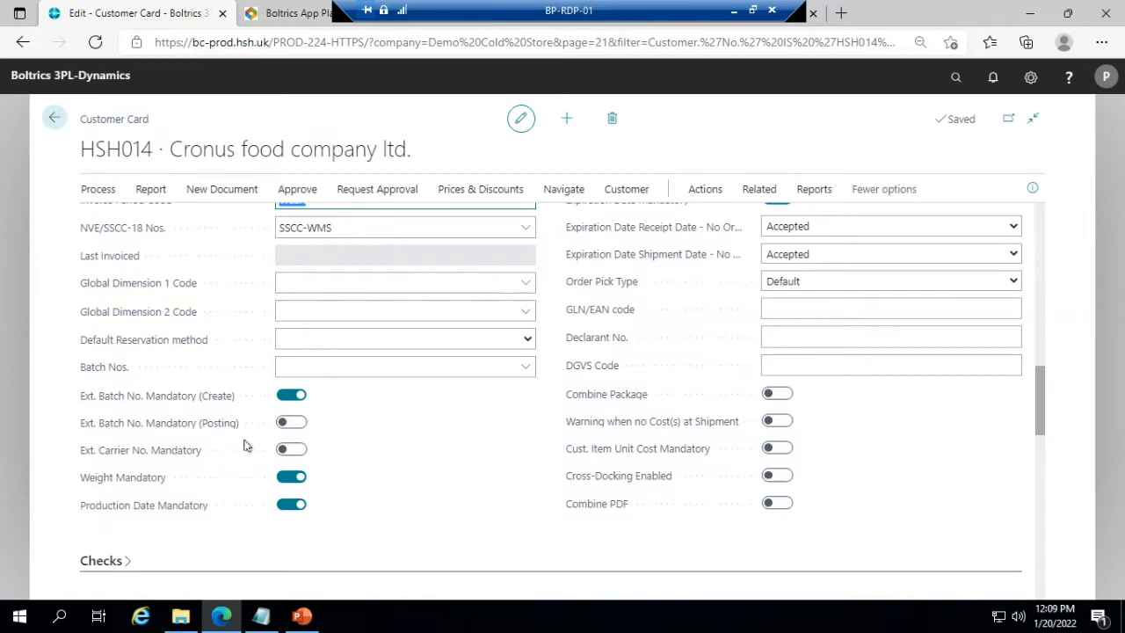
scroll(605, 325, "up", 1)
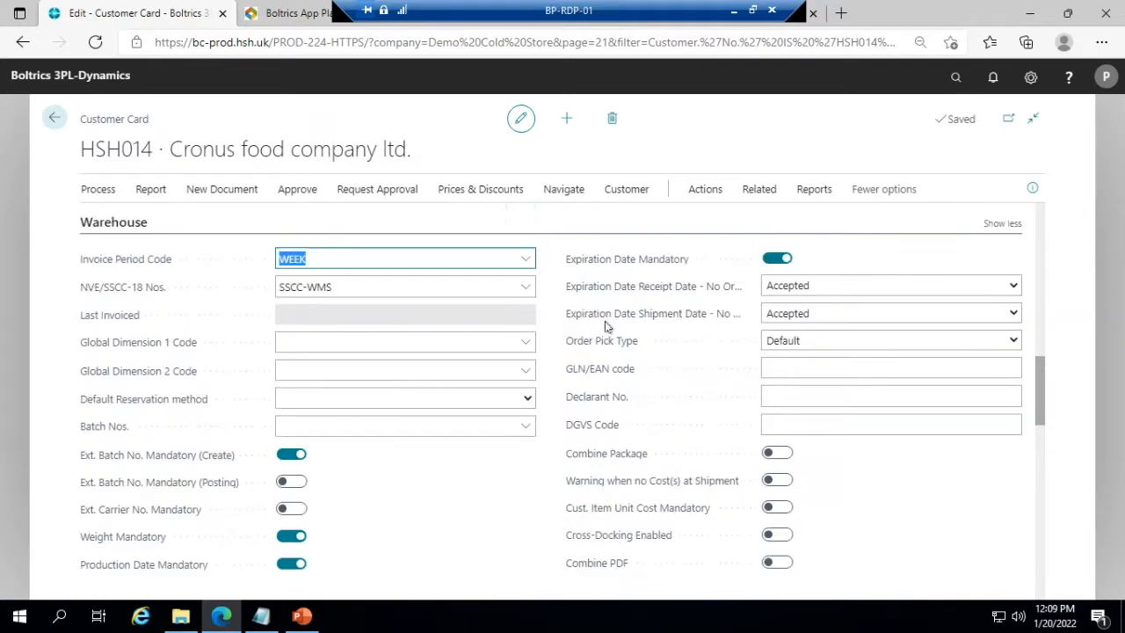
- Examine the customer's invoicing, posting group, payment and shipping settings
scroll(415, 467, "down", 3)
scroll(416, 466, "down", 2)
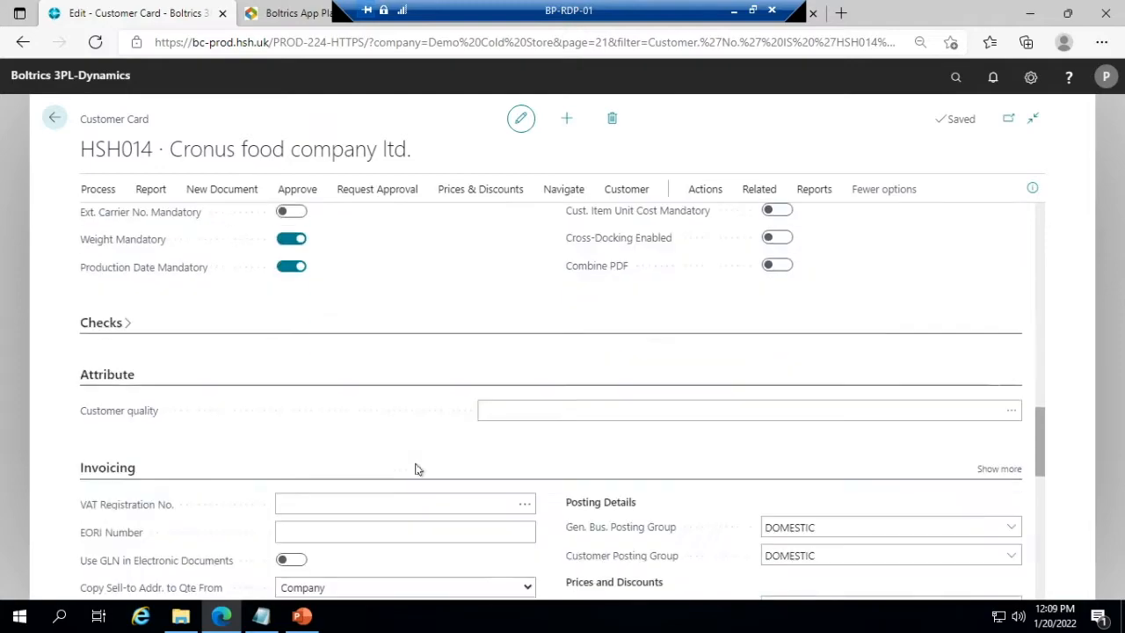
scroll(132, 479, "down", 2)
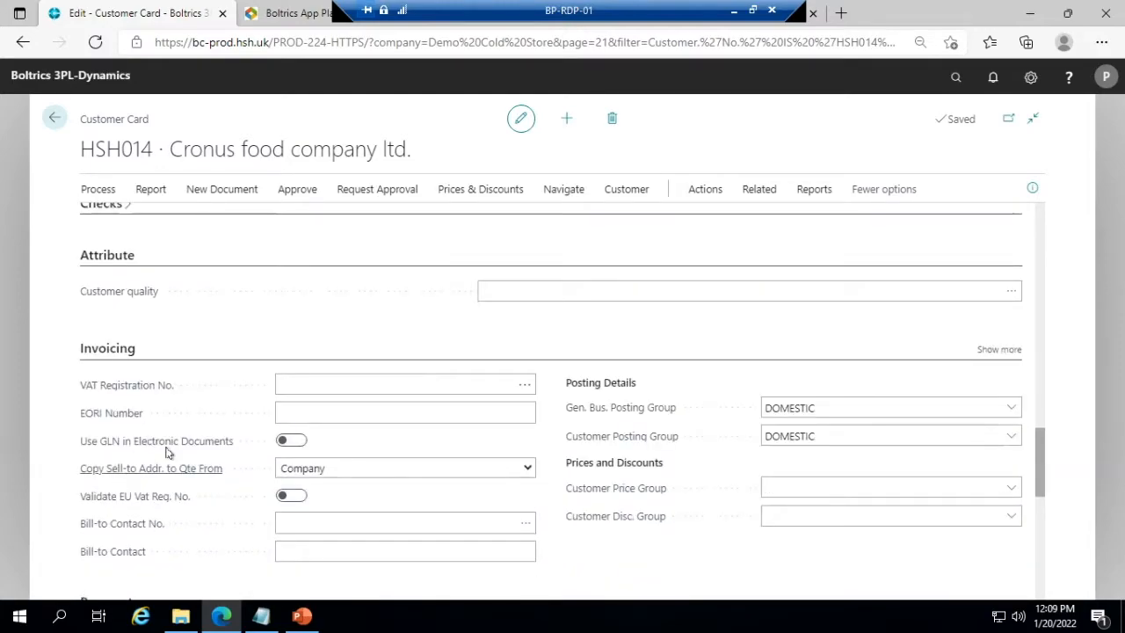
scroll(220, 391, "down", 1)
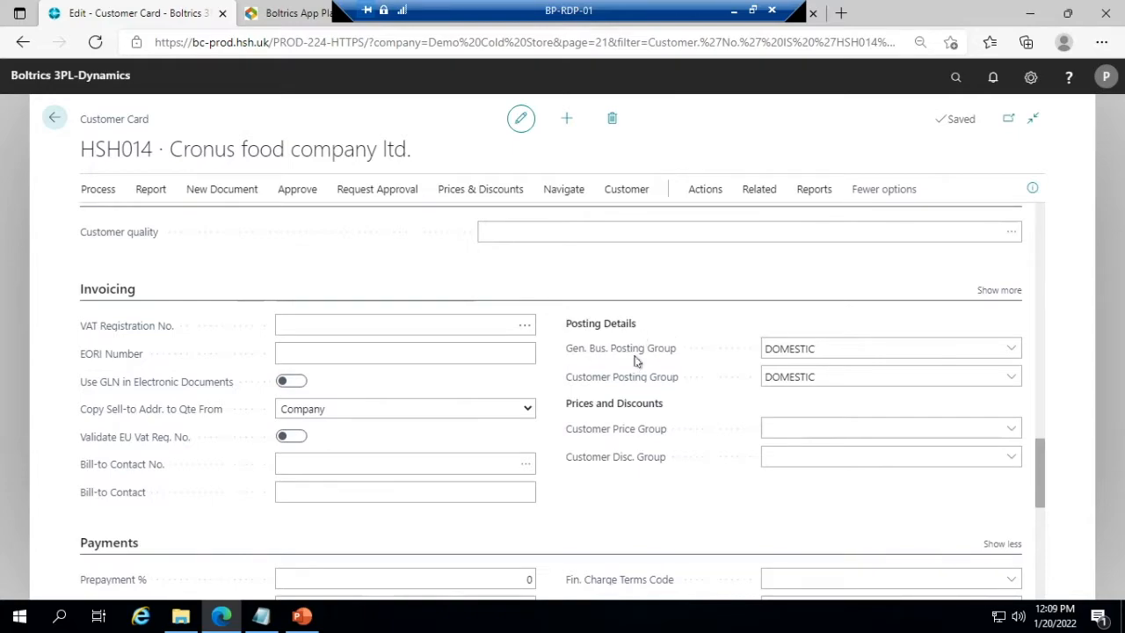
left_click(840, 352)
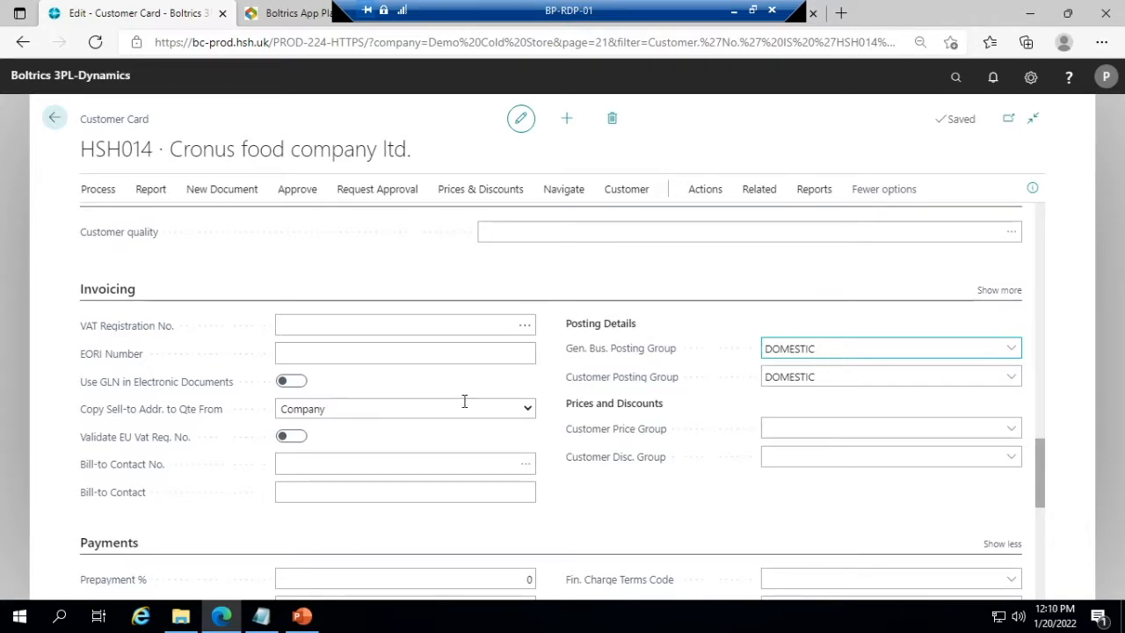
scroll(464, 402, "down", 3)
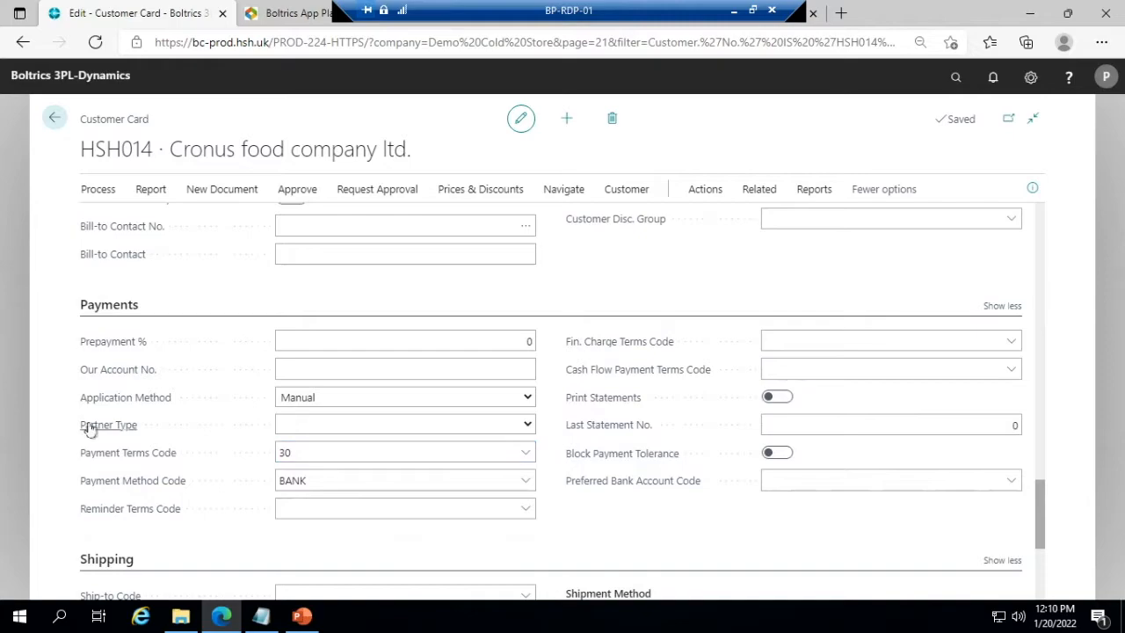
scroll(90, 428, "down", 2)
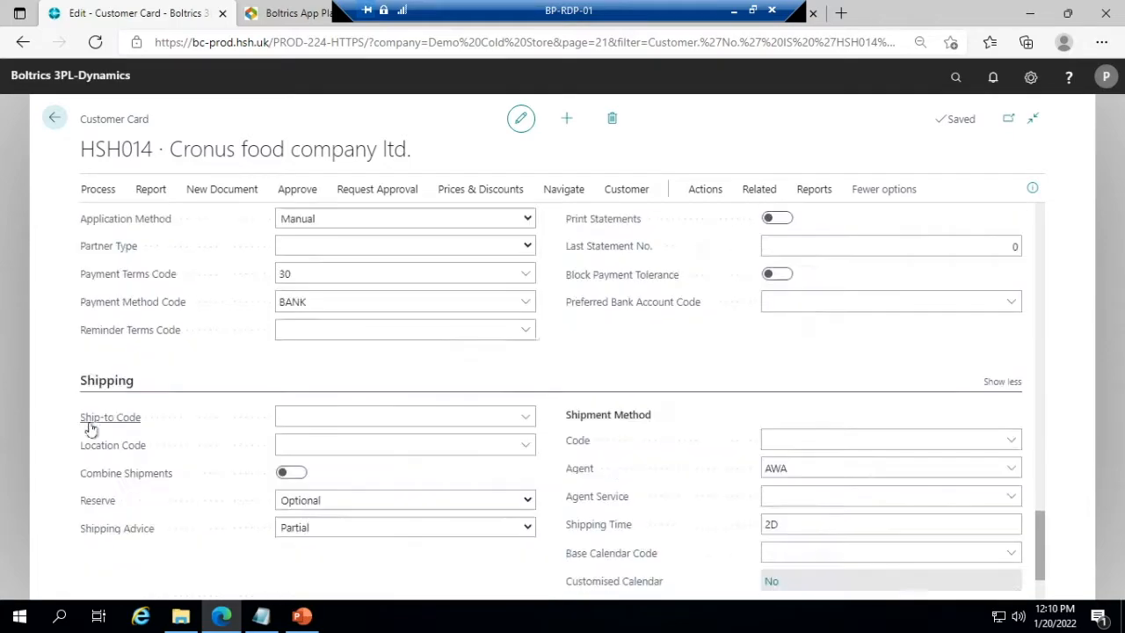
- Open the customer's item list and open the Fresh chicken breast 500gms item for editing
left_click(100, 191)
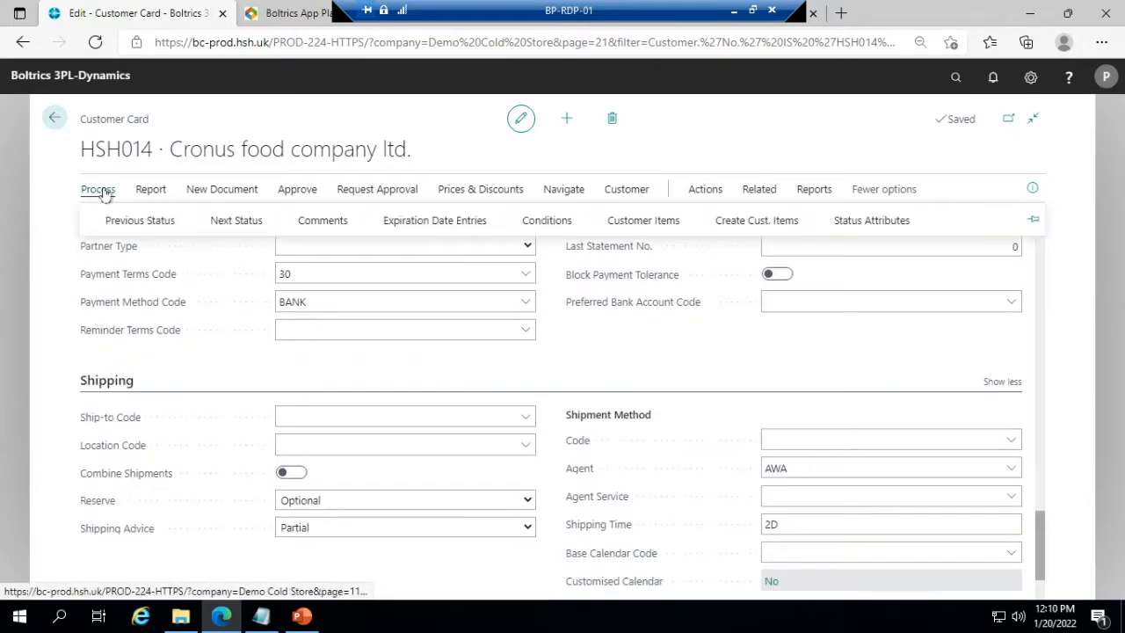
left_click(637, 221)
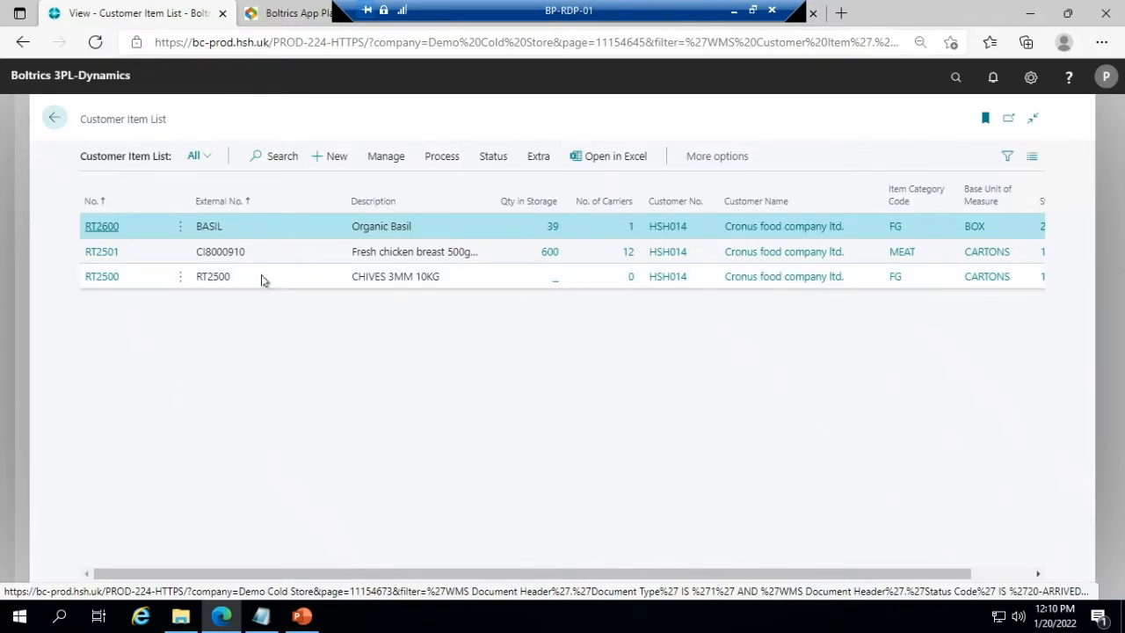
left_click(368, 251)
left_click(385, 156)
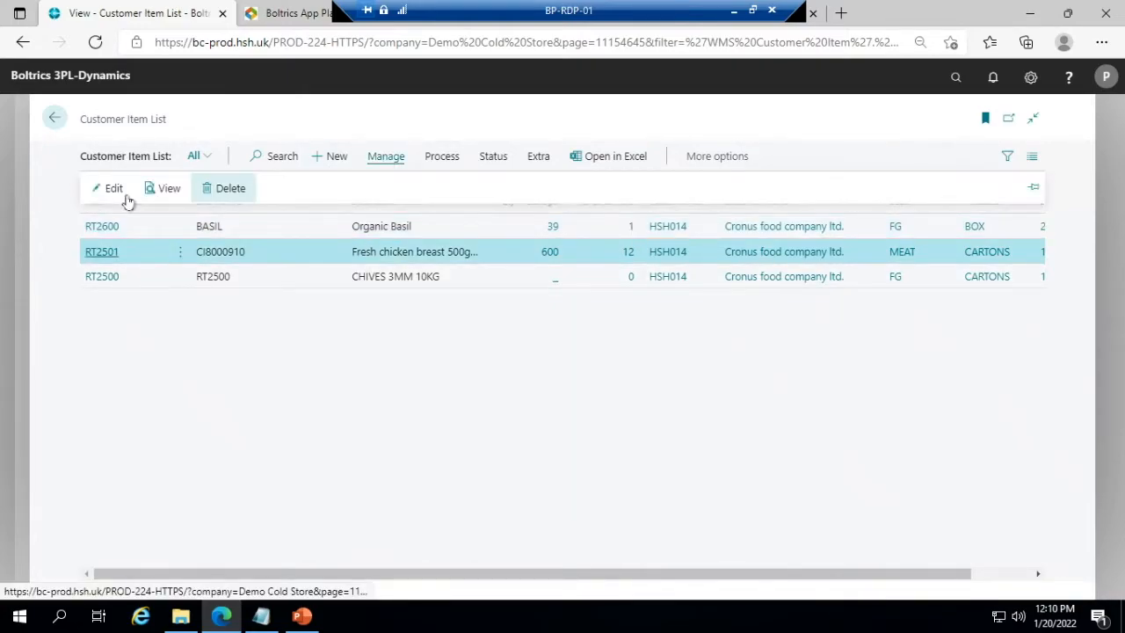
left_click(109, 190)
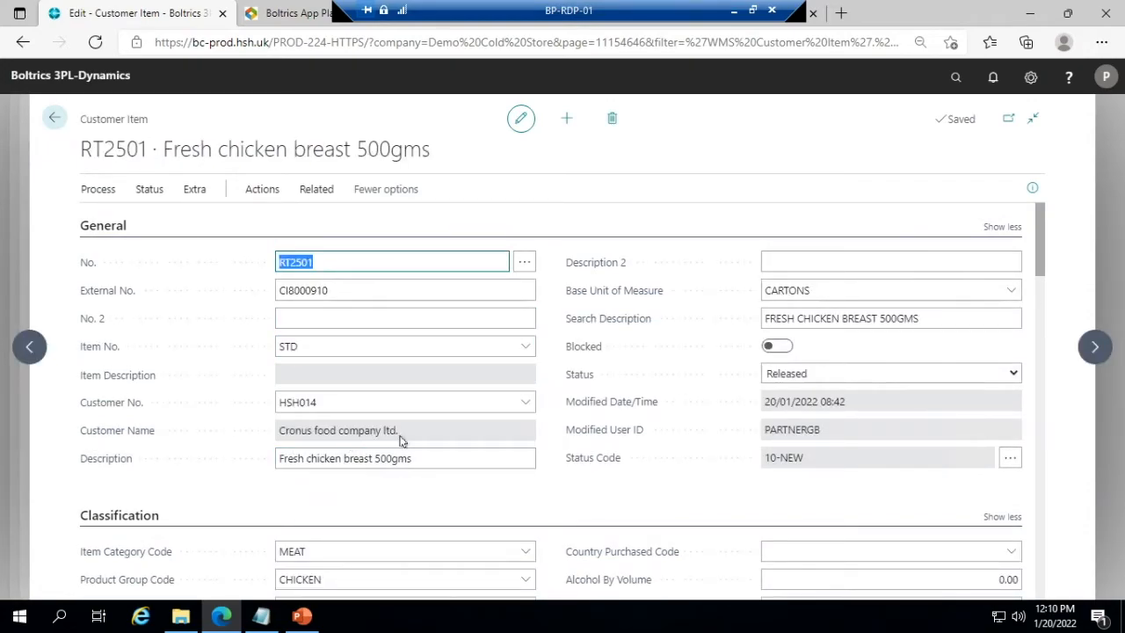
- Review the general and classification details of the Fresh chicken breast 500gms customer item
scroll(279, 342, "down", 1)
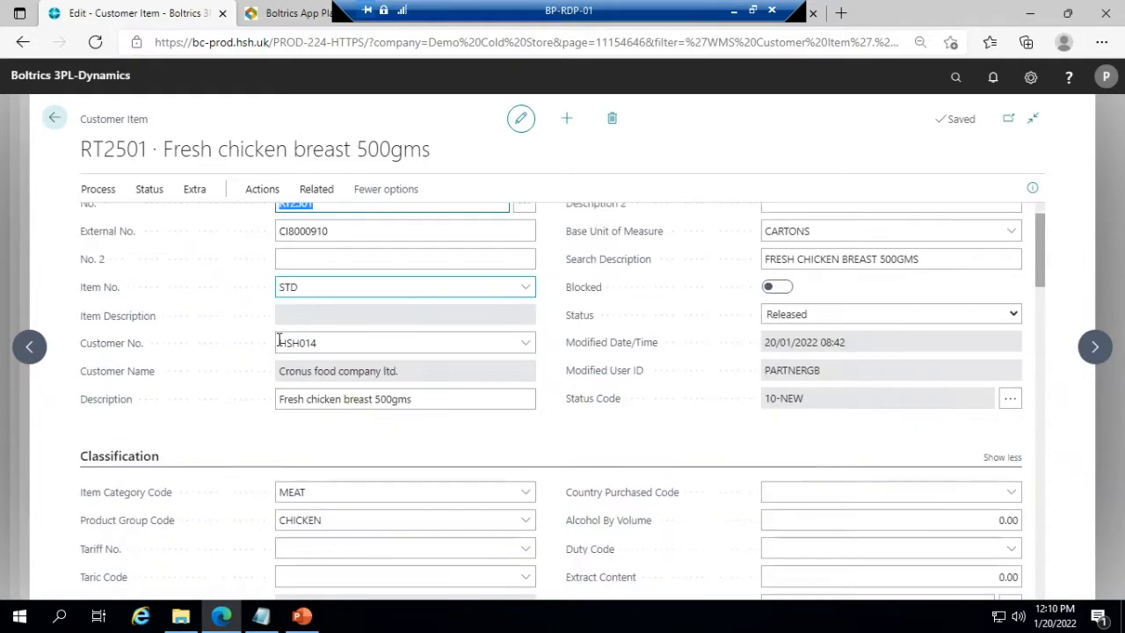
scroll(280, 343, "down", 3)
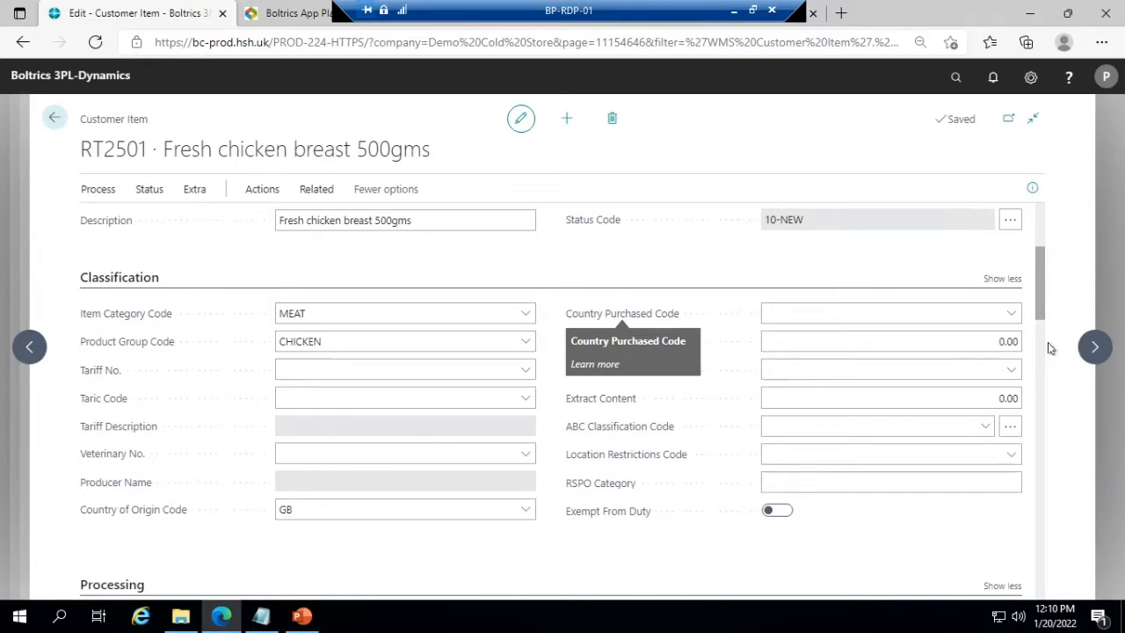
scroll(1037, 359, "down", 1)
scroll(1039, 343, "down", 4)
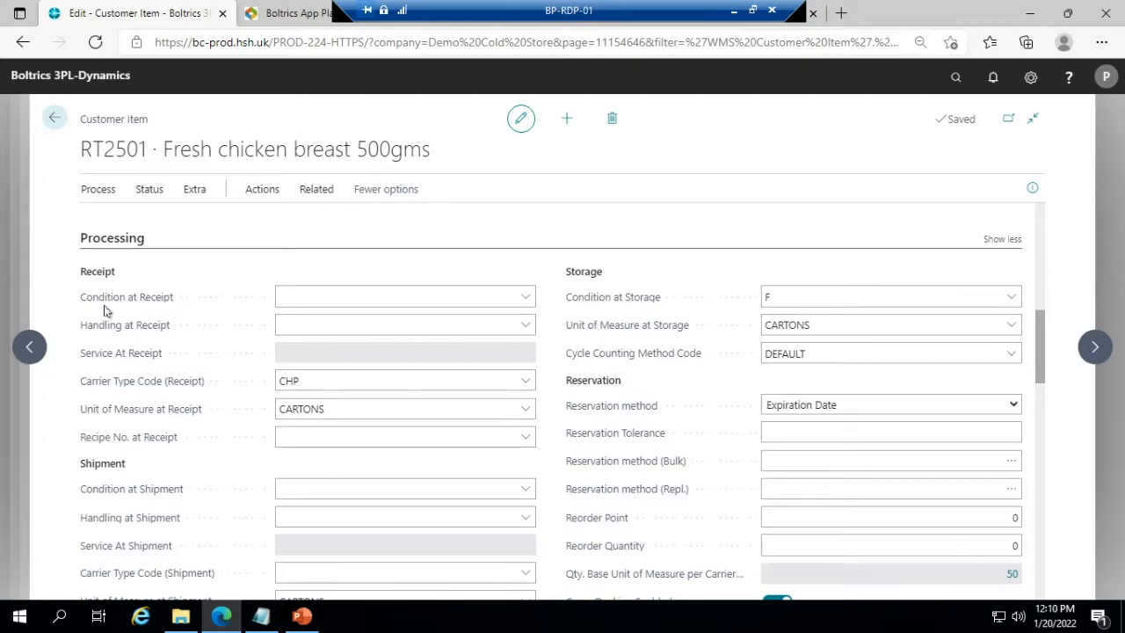
- Examine the condition options available for receipt and storage in the item's processing settings
left_click(341, 299)
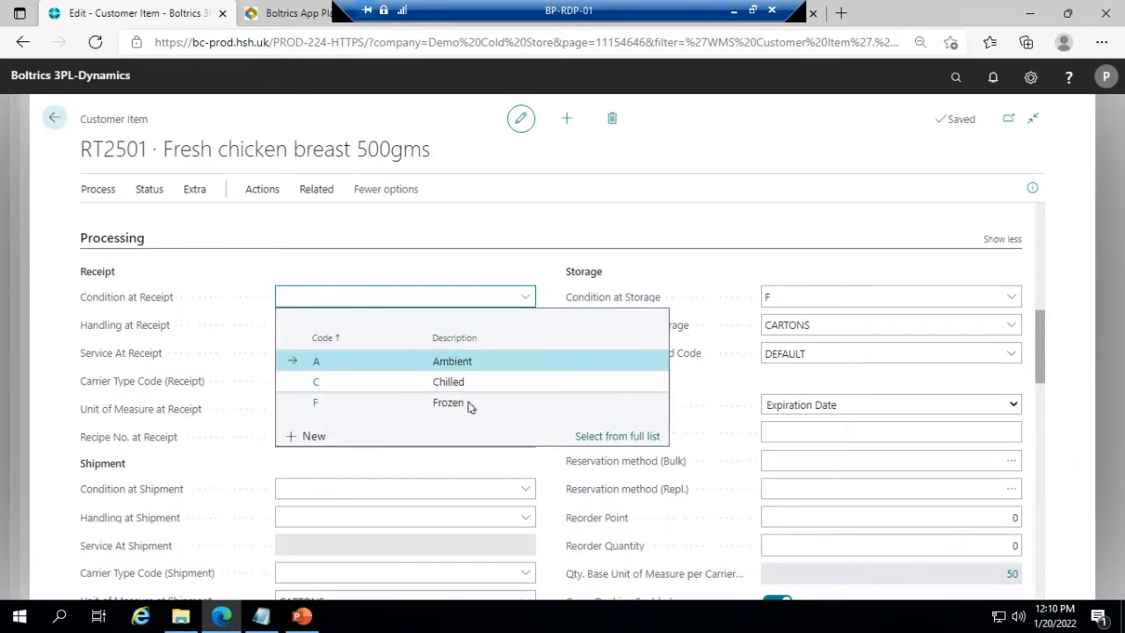
left_click(441, 273)
left_click(861, 297)
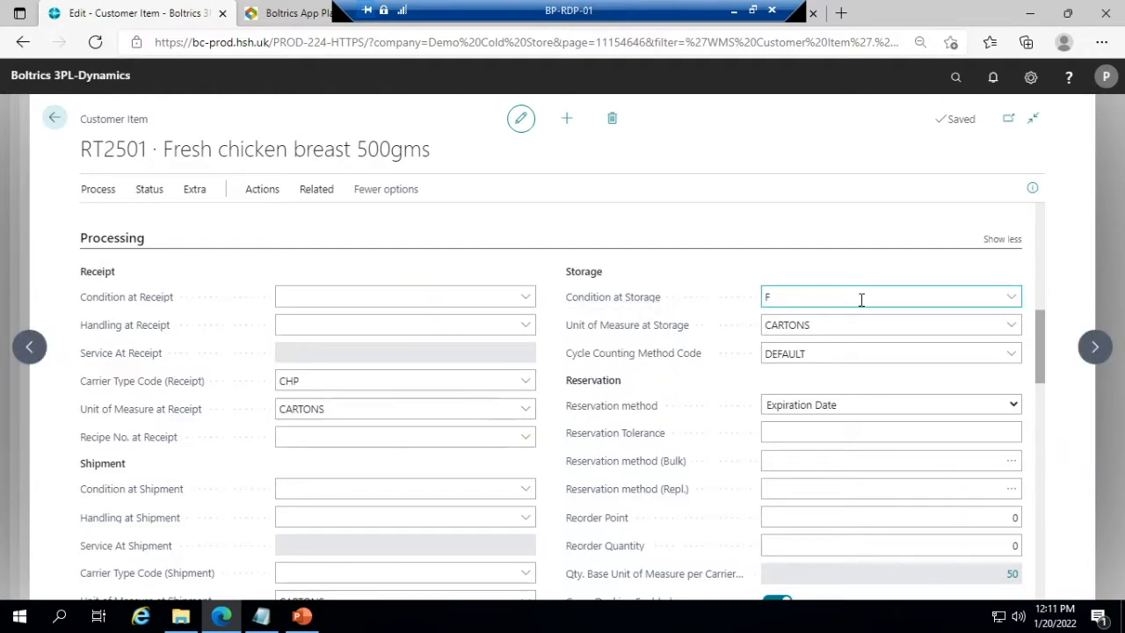
left_click(1013, 299)
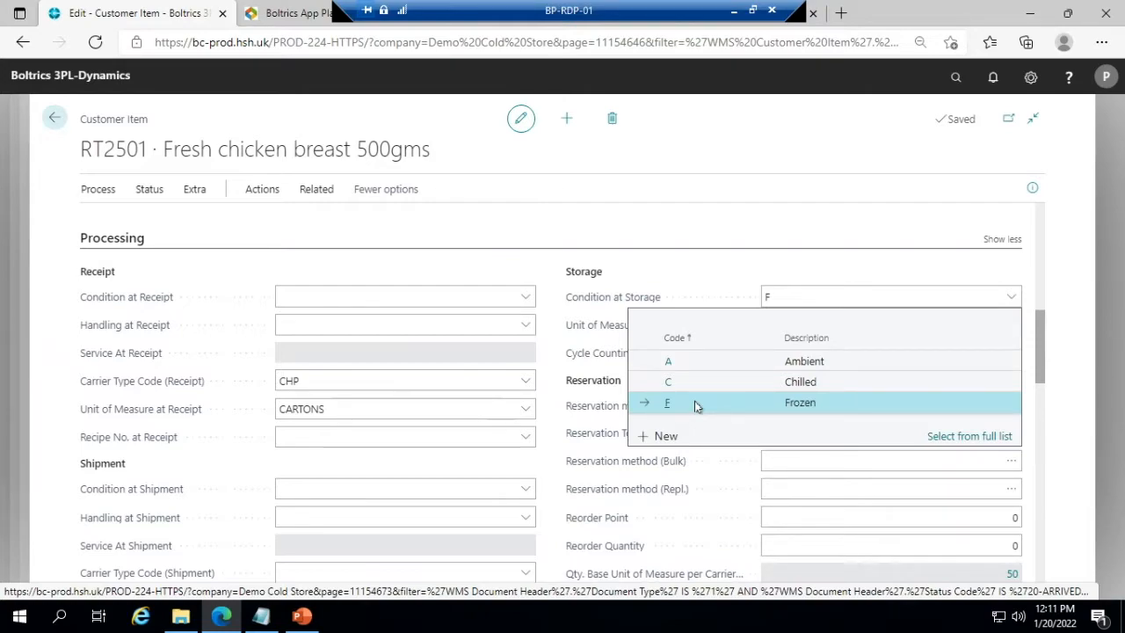
left_click(726, 294)
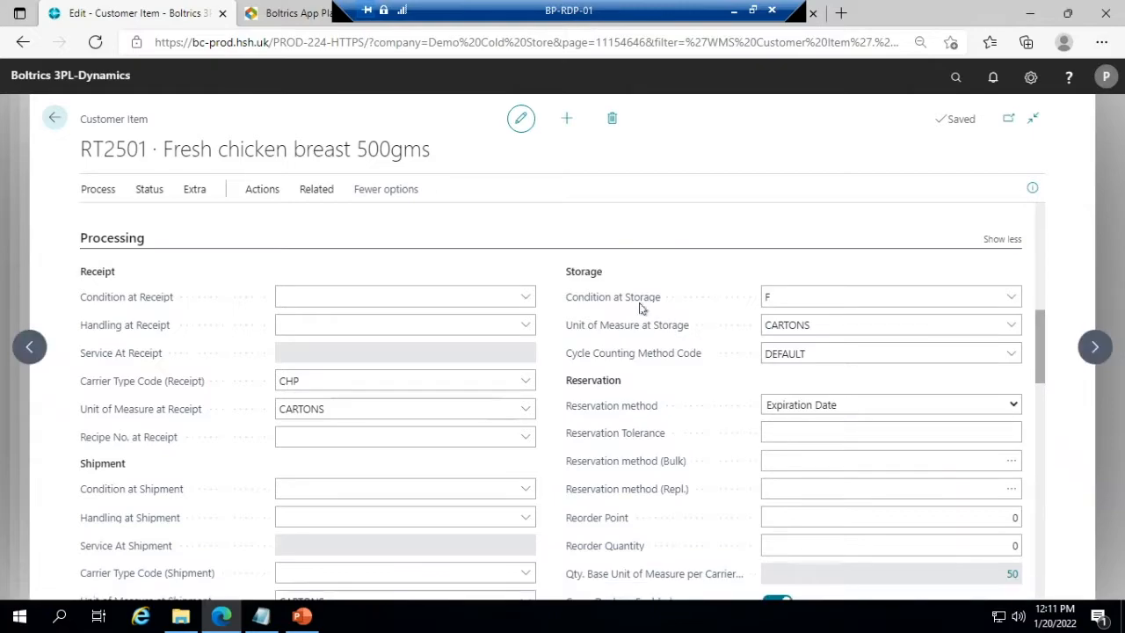
left_click(771, 304)
- Examine the item's carrier type at receipt and its units of measure at receipt, shipment and storage
left_click(249, 393)
left_click(298, 385)
left_click(318, 411)
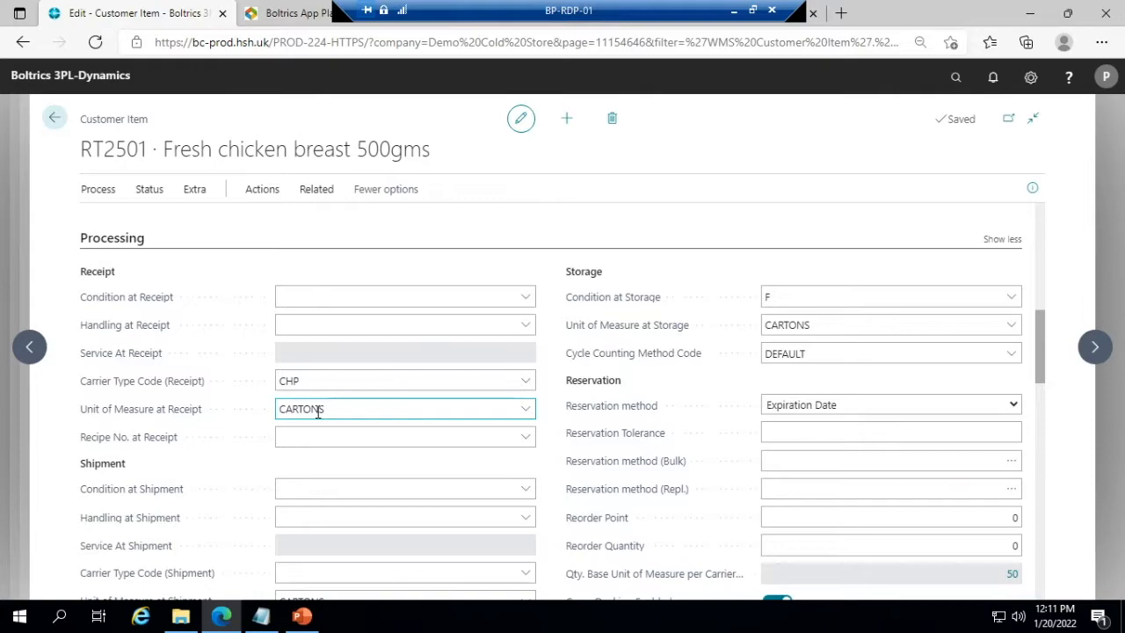
double_click(318, 409)
scroll(354, 407, "down", 2)
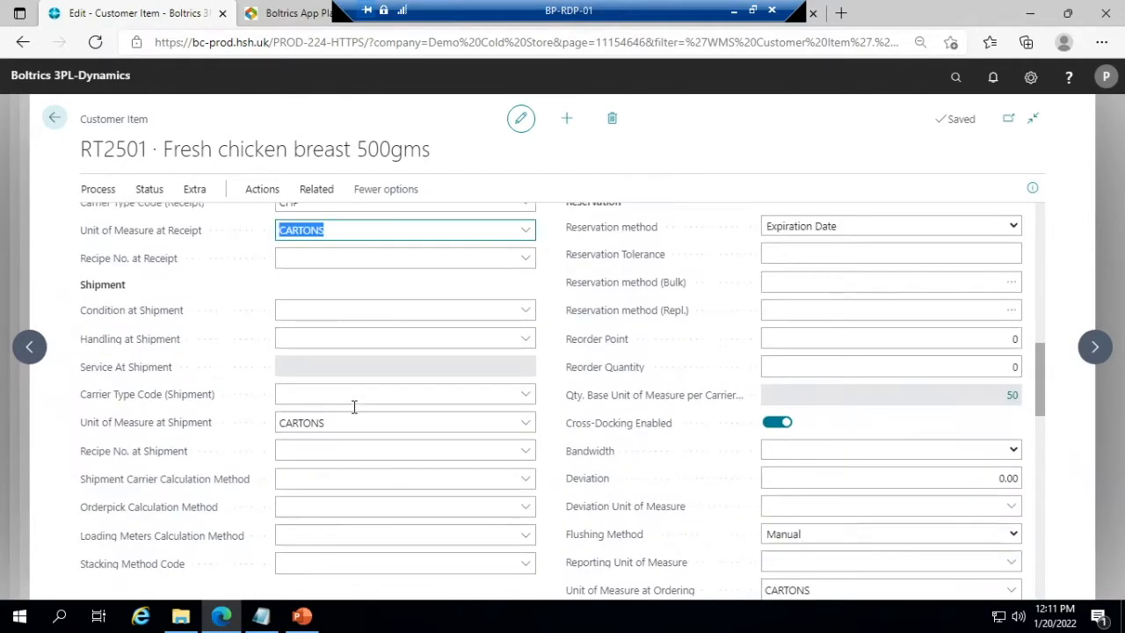
double_click(350, 422)
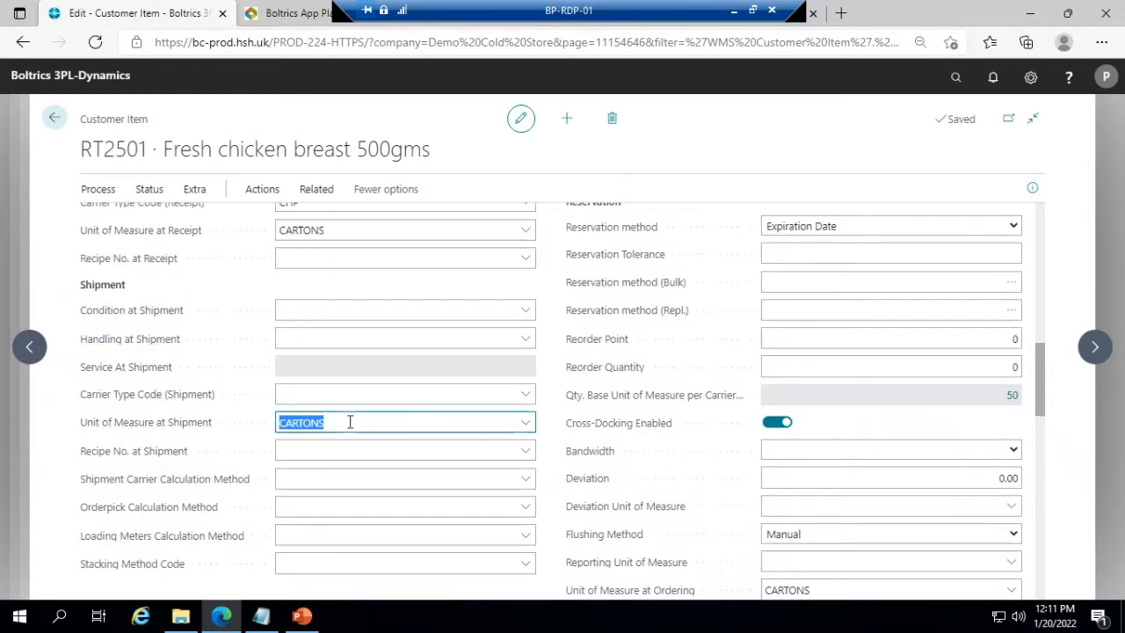
scroll(632, 317, "up", 1)
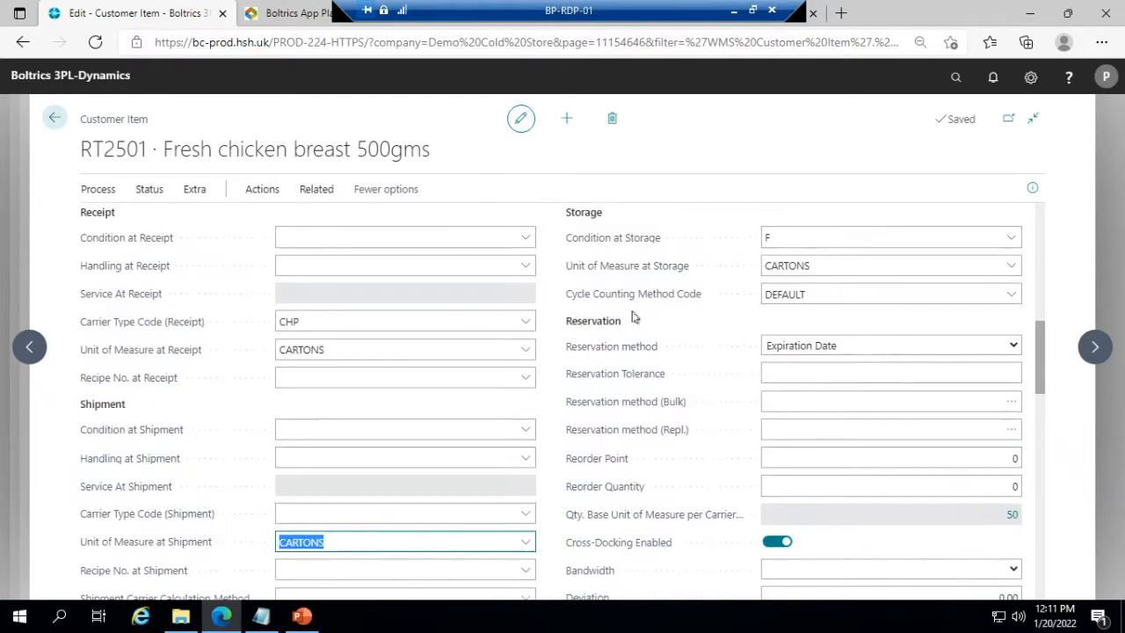
double_click(791, 265)
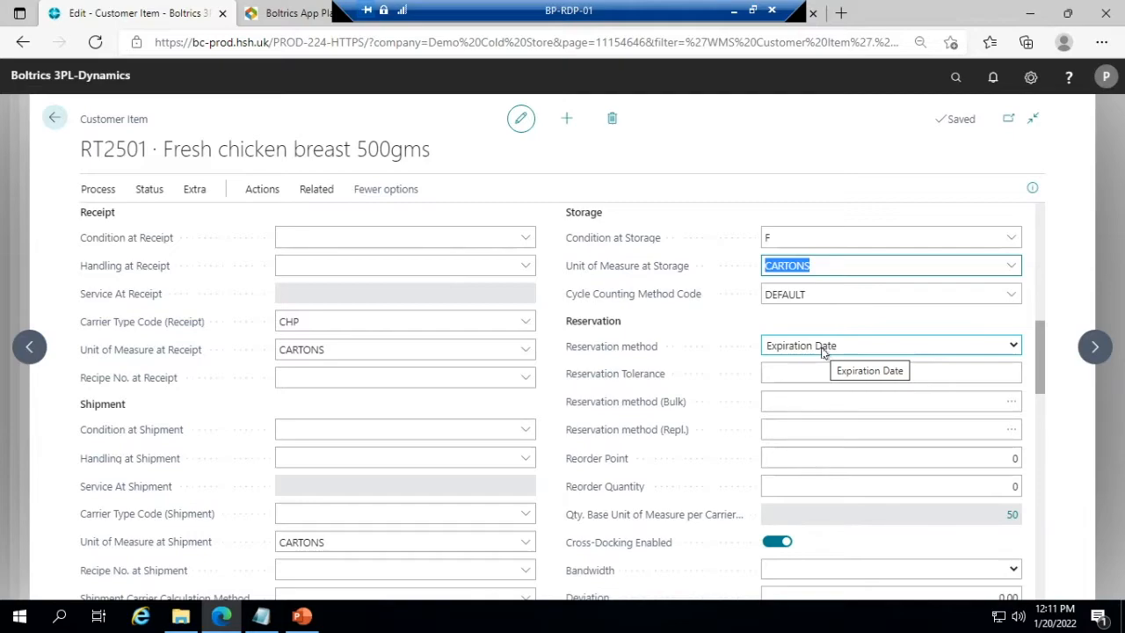
- Examine the item's batch number format and read the explanation of its available format codes
scroll(471, 404, "down", 4)
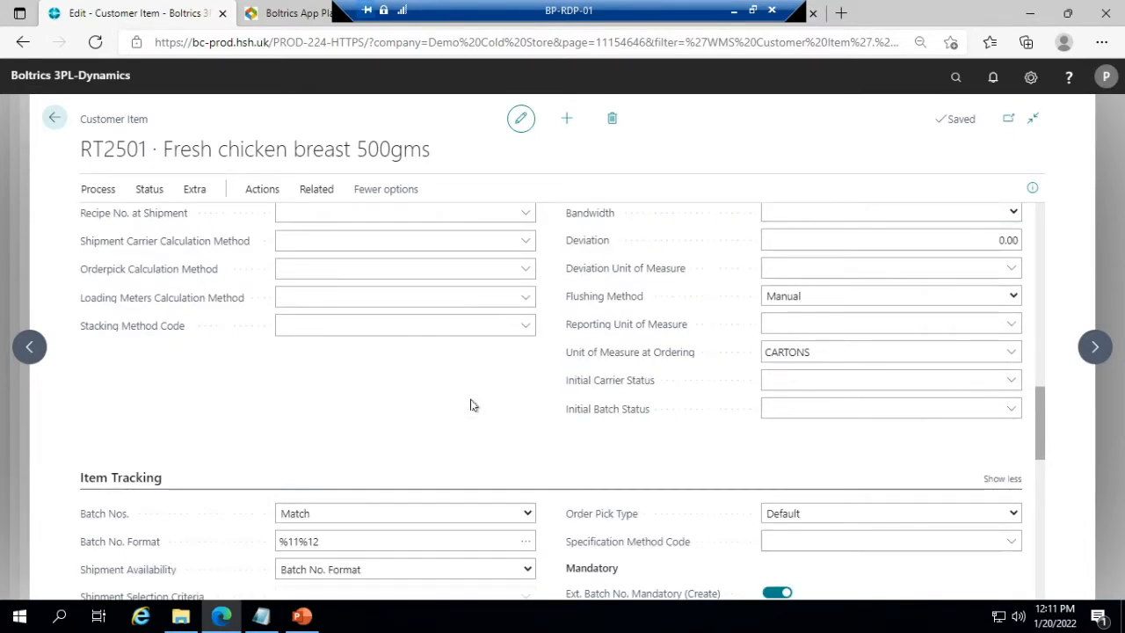
scroll(471, 404, "down", 3)
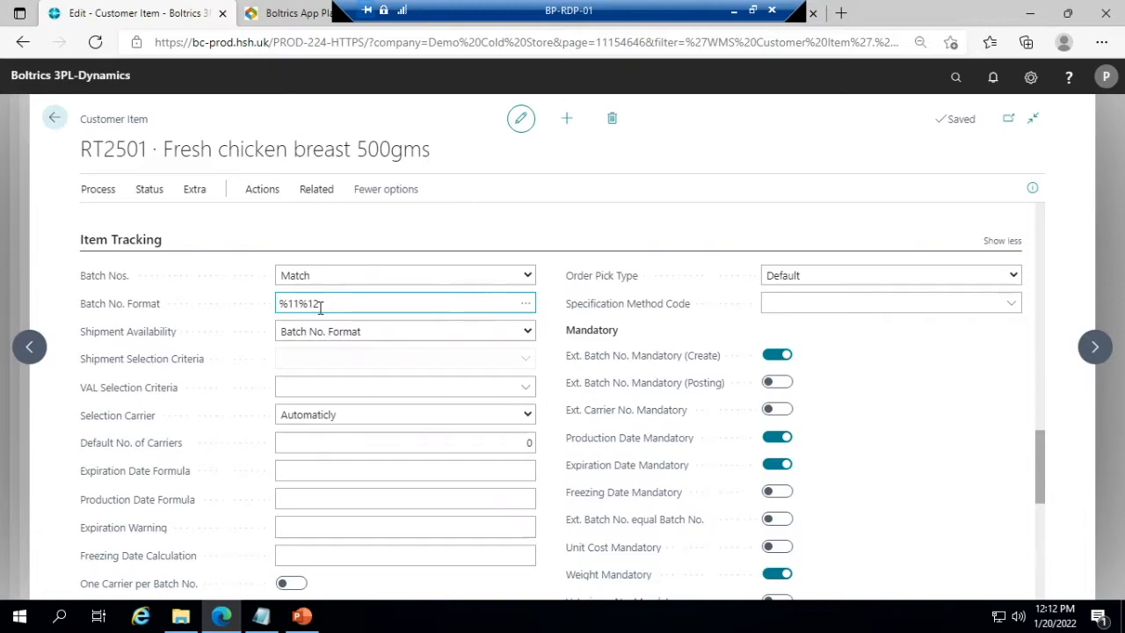
left_click(496, 299)
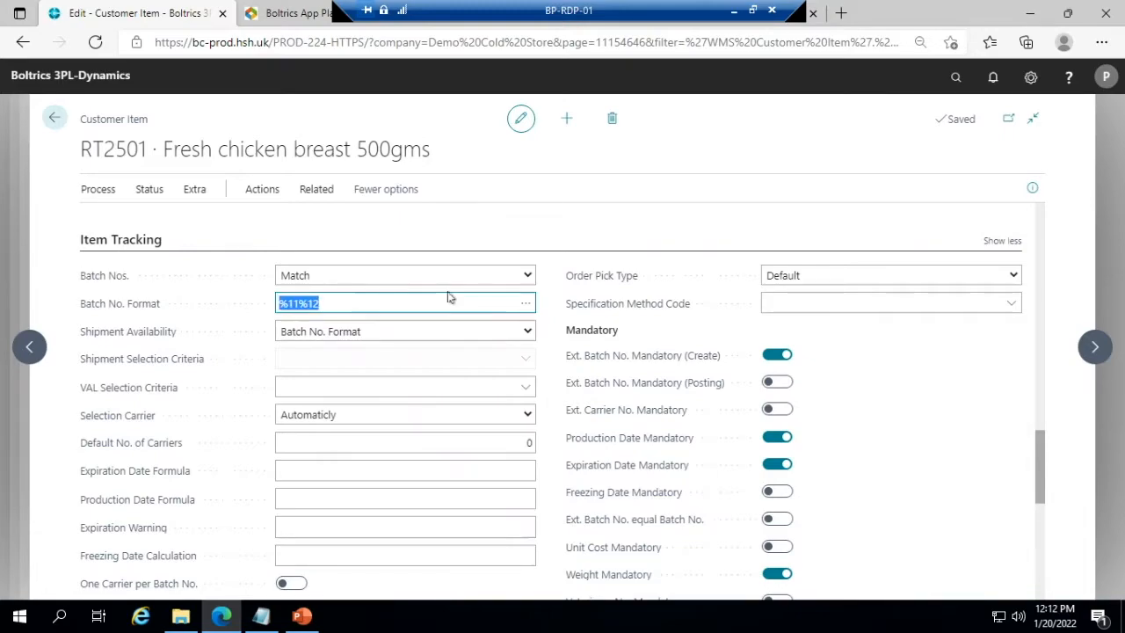
left_click(524, 304)
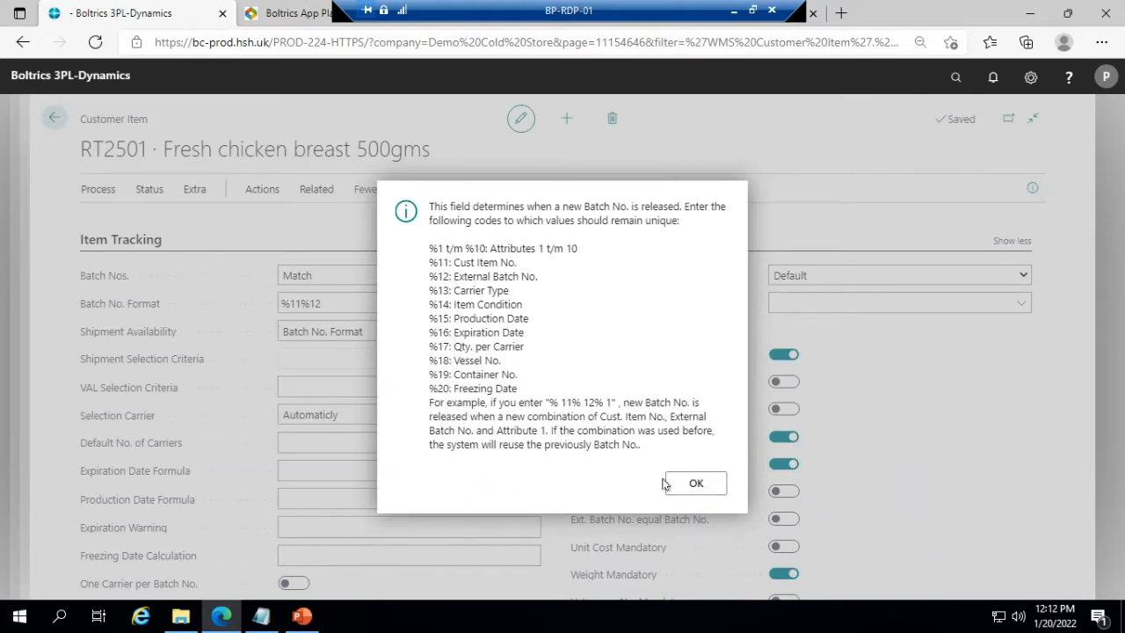
left_click(678, 483)
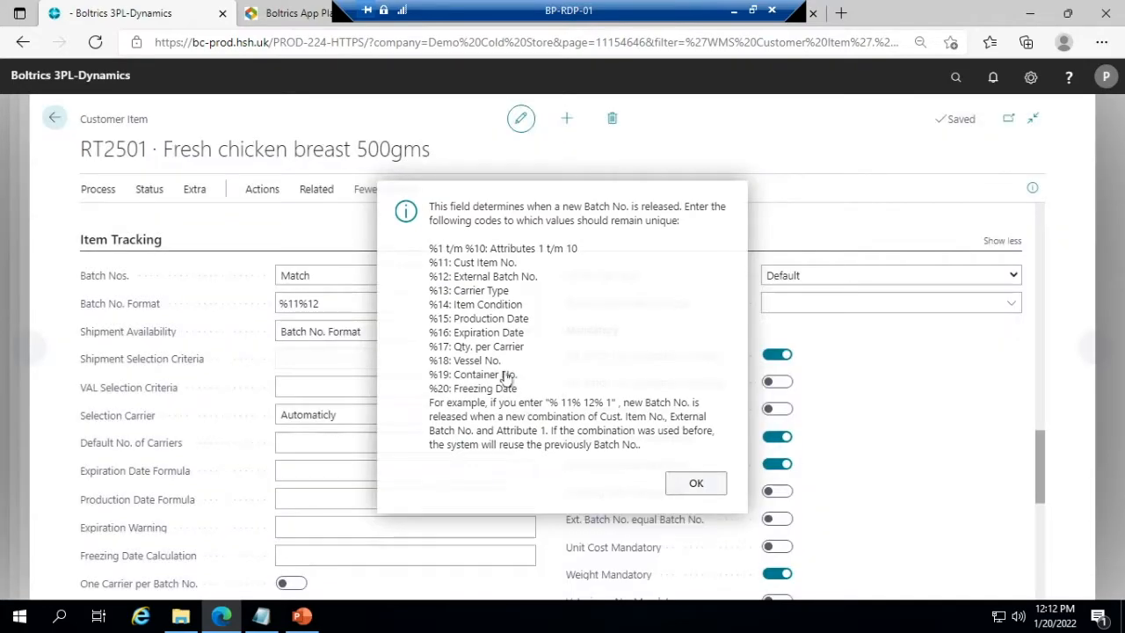
left_click(333, 301)
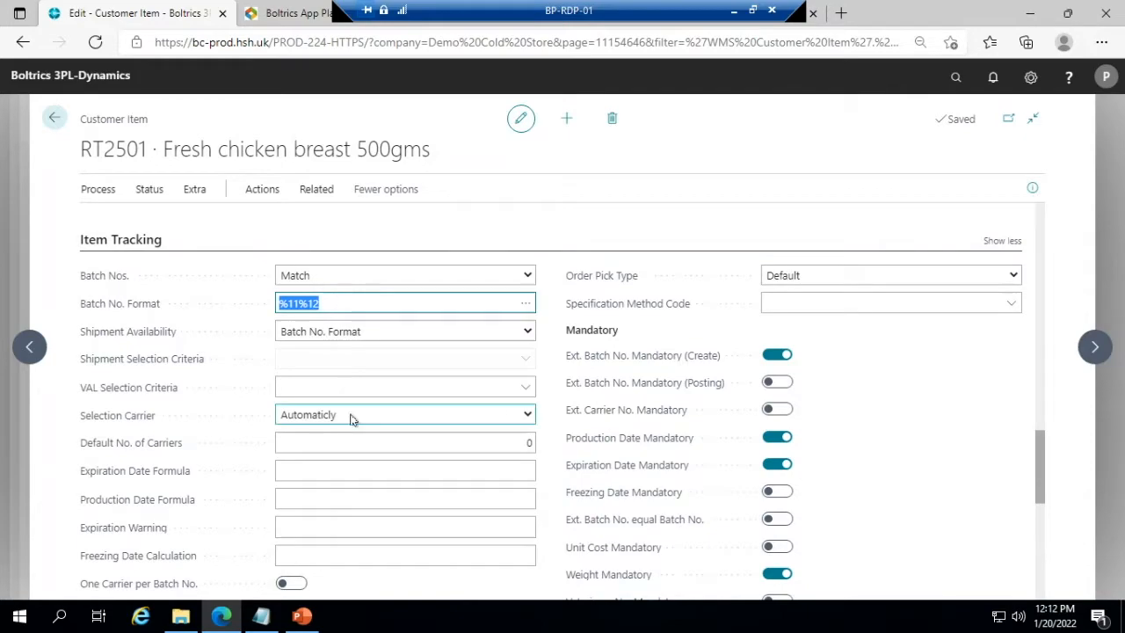
- Review the remaining item tracking fields, the mandatory options and the dangerous goods settings of the customer item
scroll(352, 419, "down", 2)
left_click(511, 379)
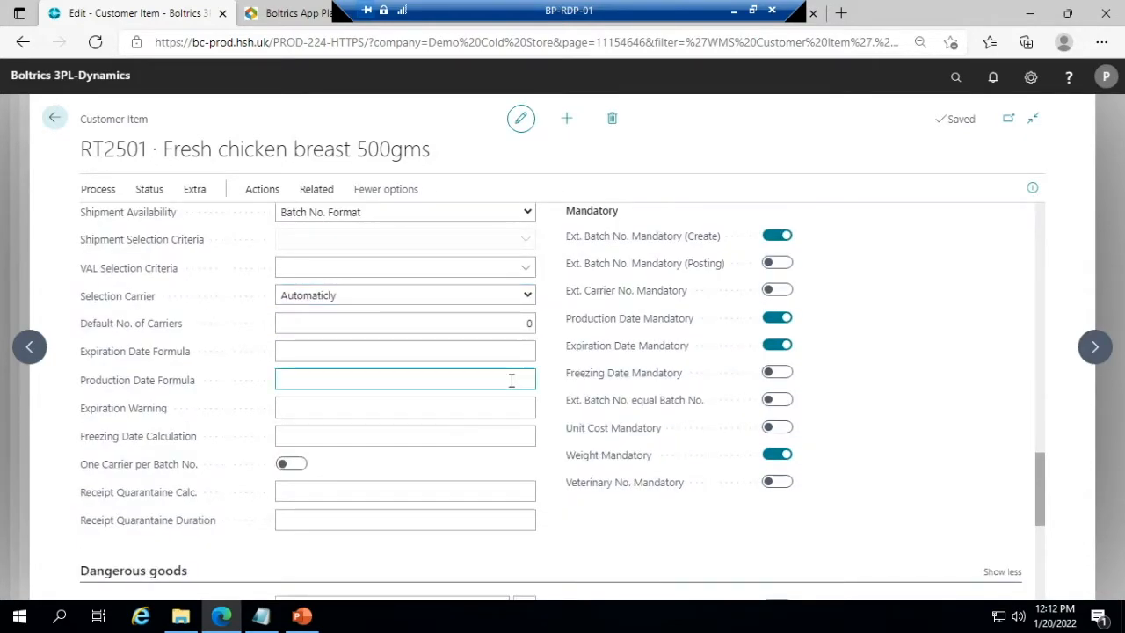
scroll(512, 380, "up", 1)
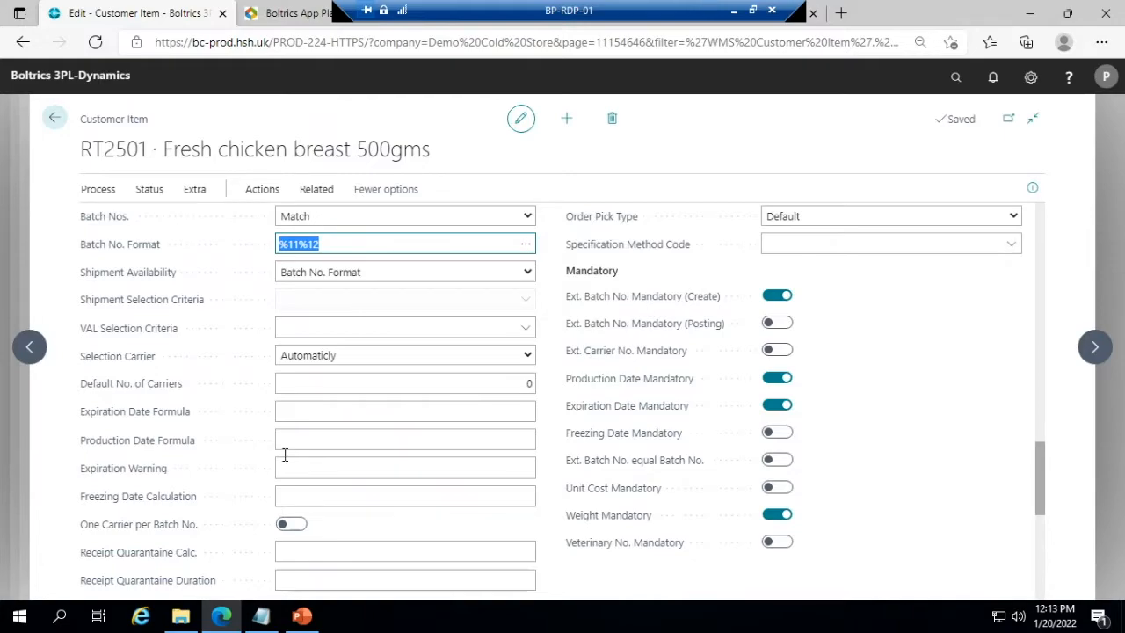
scroll(283, 456, "down", 3)
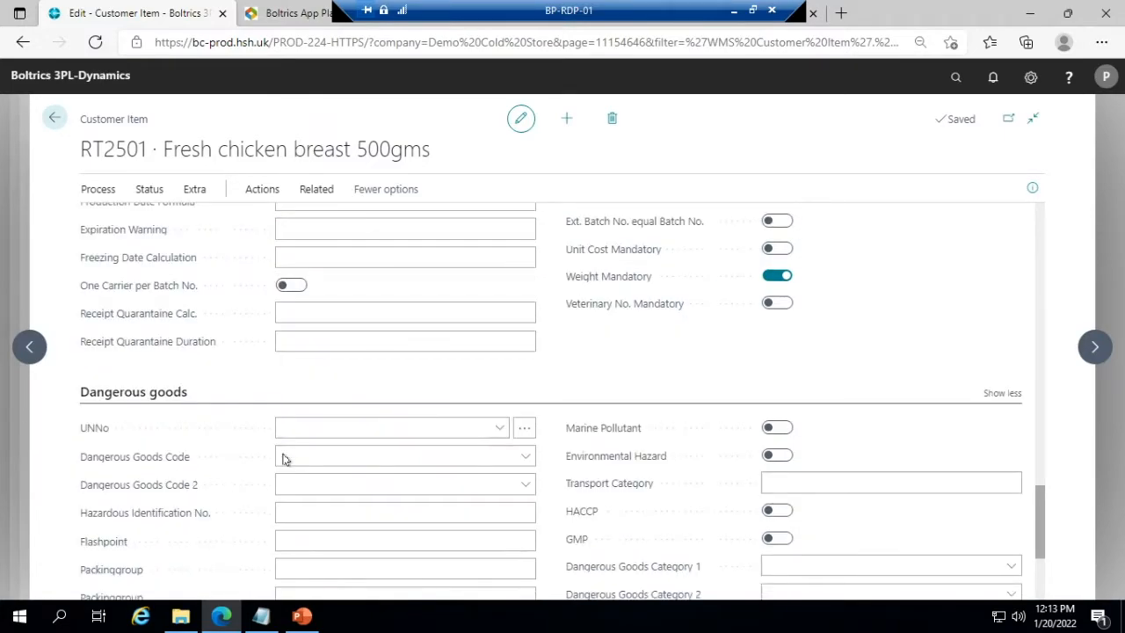
- Leave the customer item, sort the receipts list by number in descending order and open the newest Cronus food company ltd. receipt
left_click(52, 123)
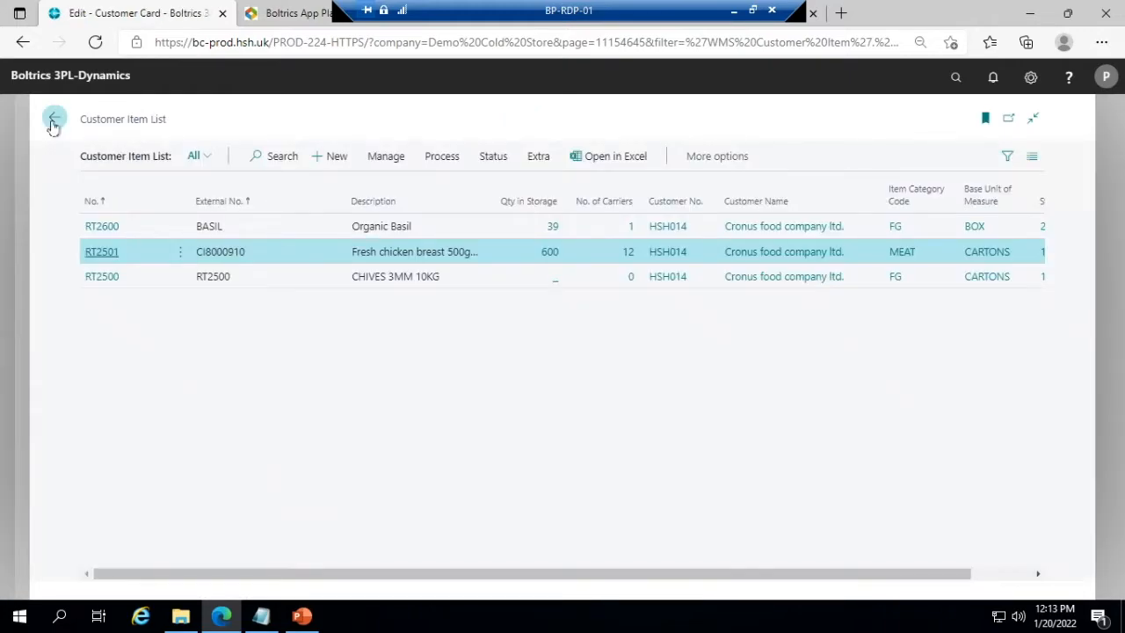
left_click(52, 123)
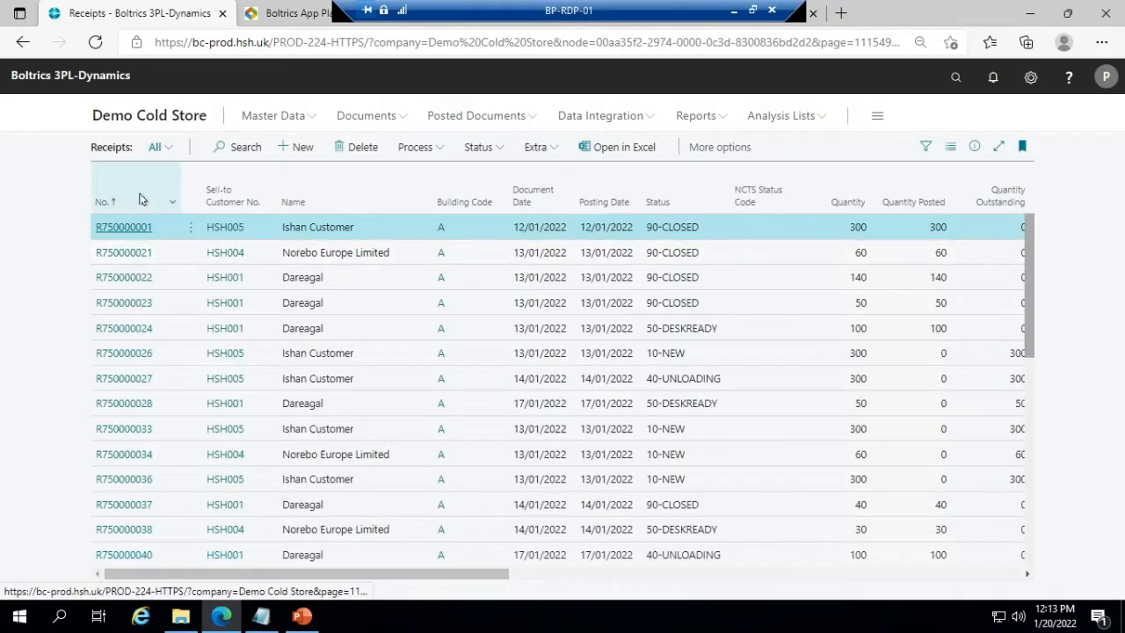
left_click(141, 200)
left_click(123, 256)
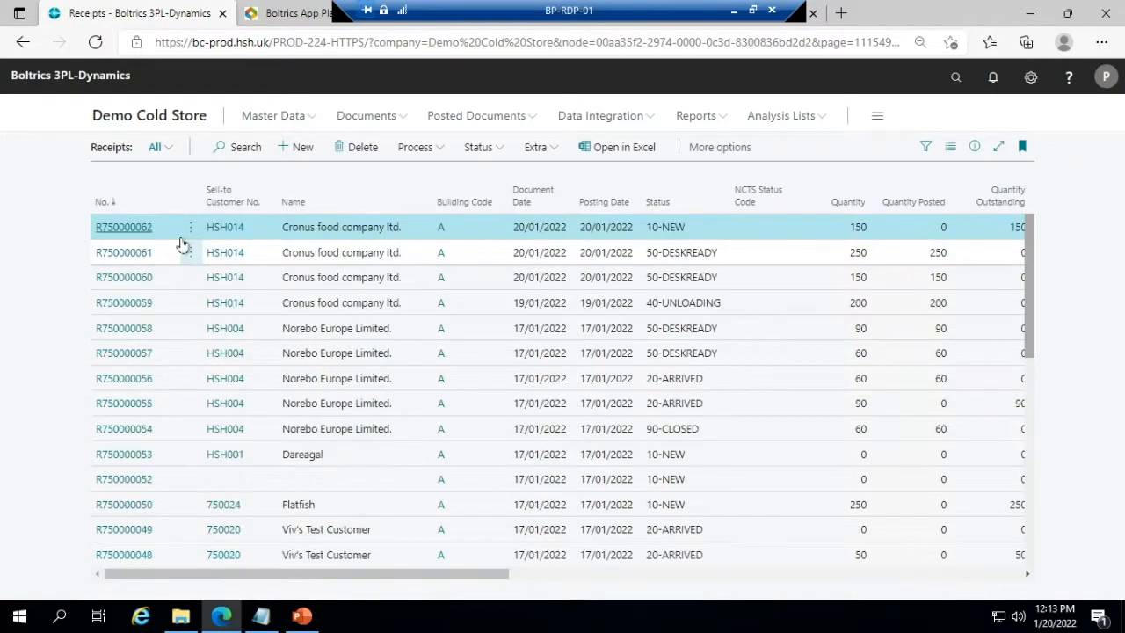
left_click(123, 229)
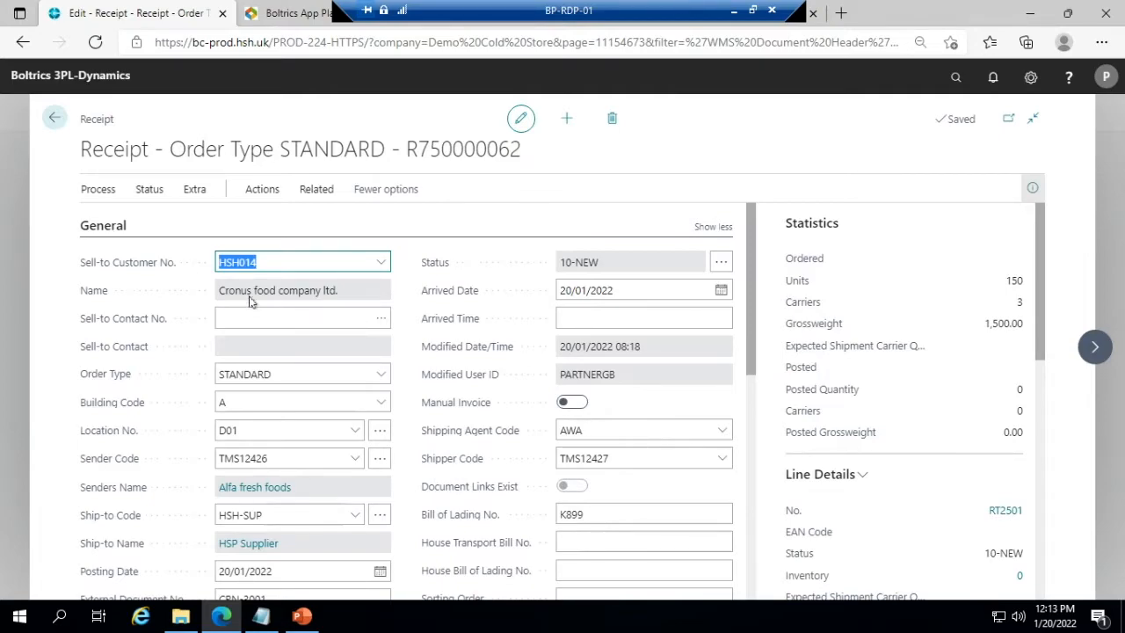
- Examine the receipt's general details and its item line, including carrier quantity, unit of measure, external batch number, production date and expiration date
scroll(318, 341, "down", 2)
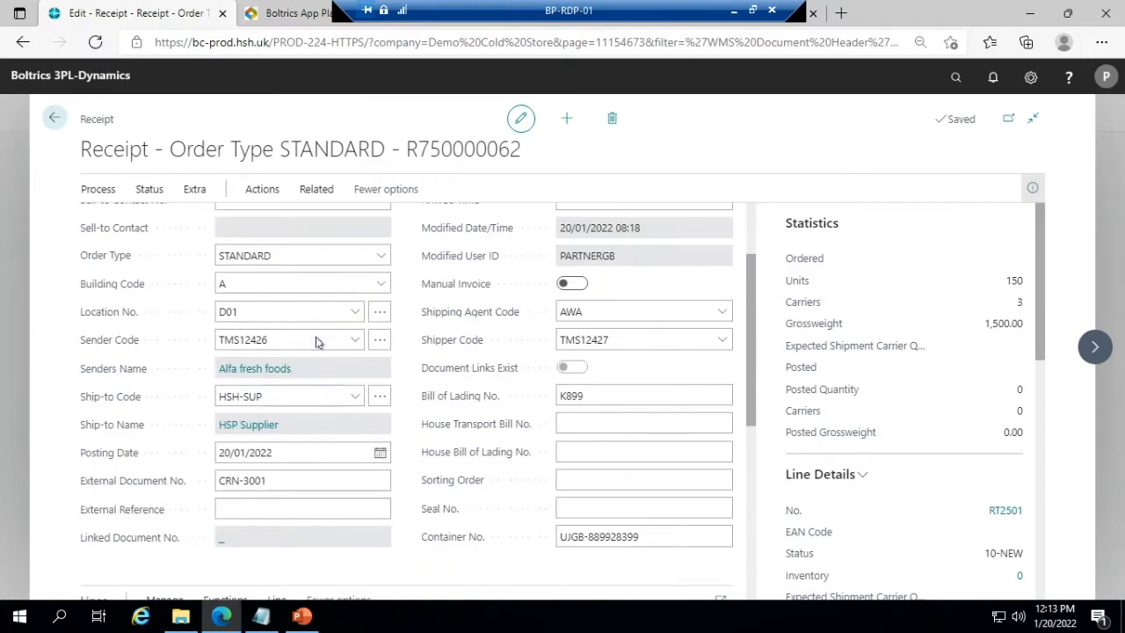
scroll(317, 339, "down", 5)
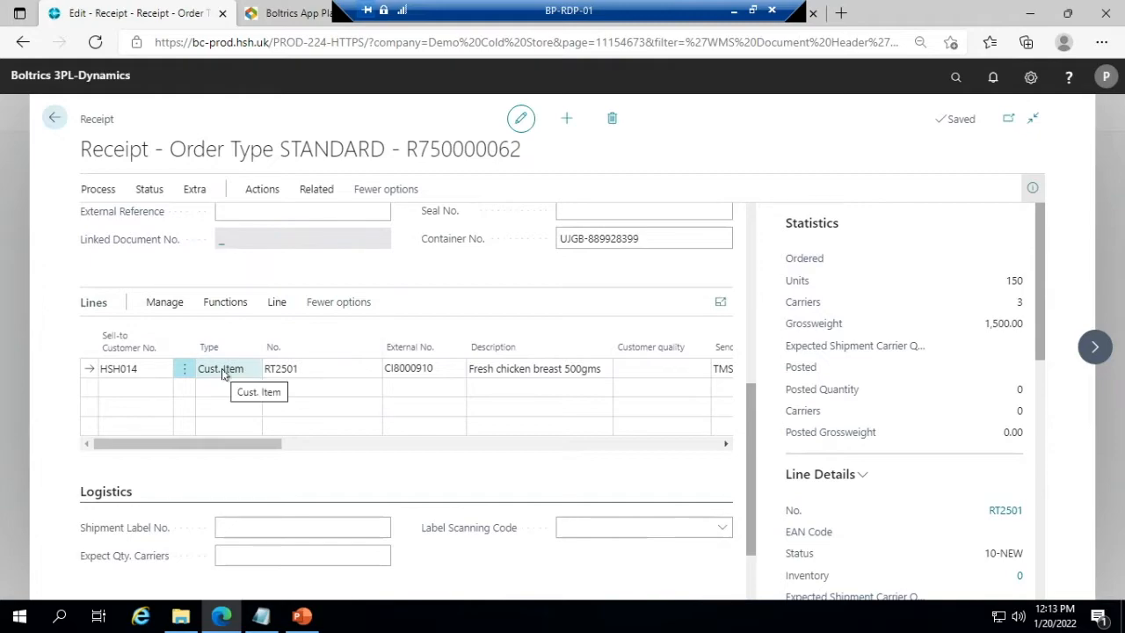
left_click_drag(263, 445, 350, 454)
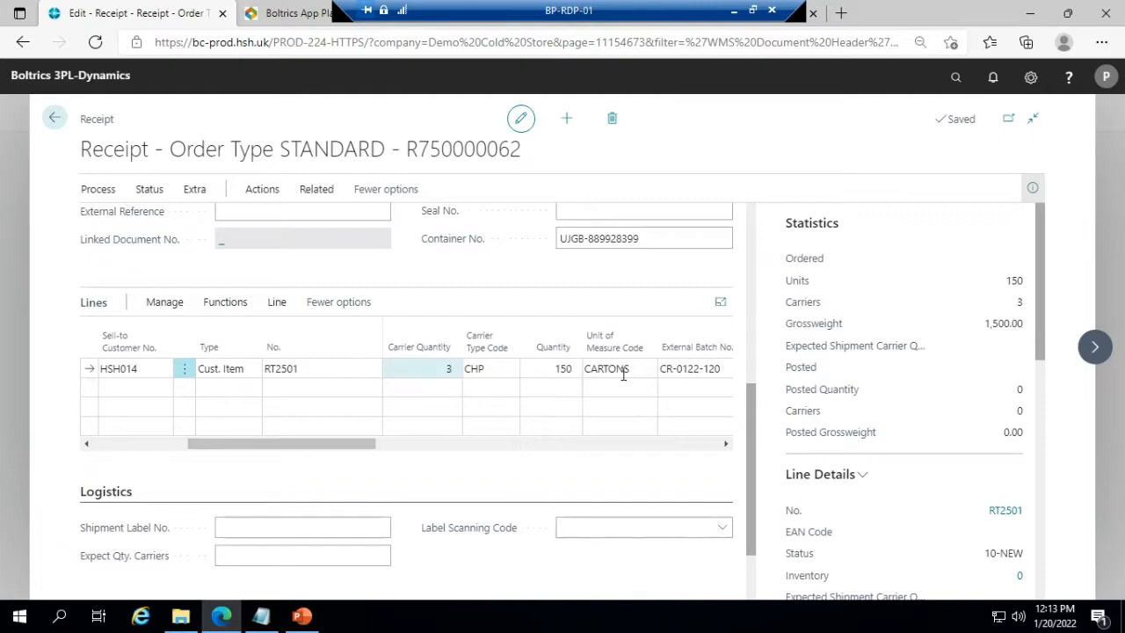
left_click_drag(300, 450, 372, 452)
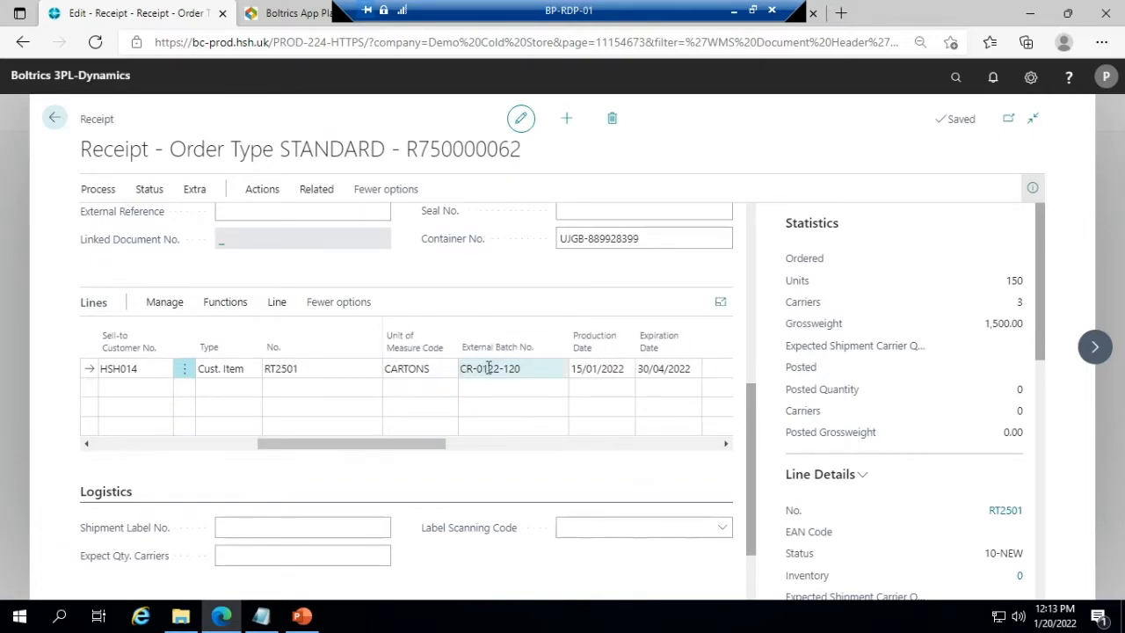
left_click(574, 369)
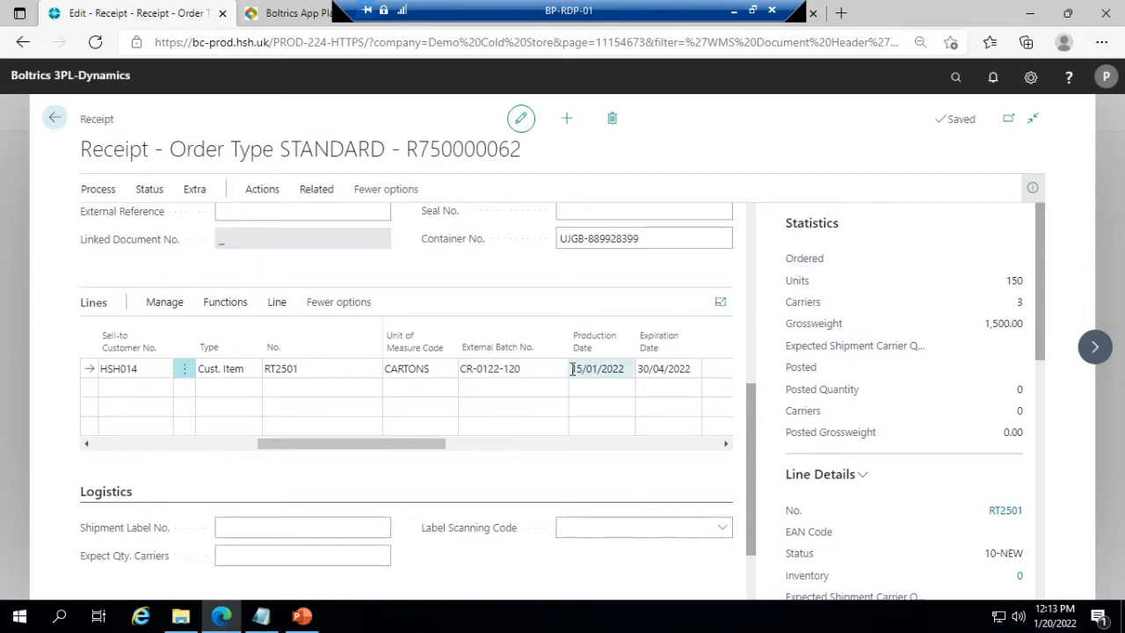
left_click(659, 369)
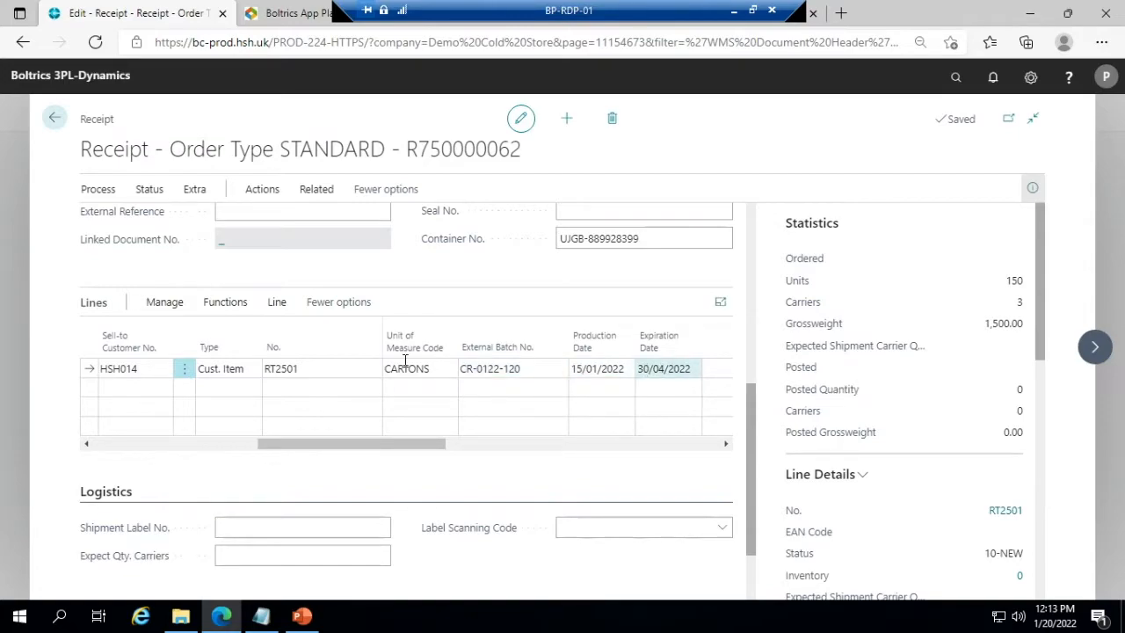
left_click(493, 368)
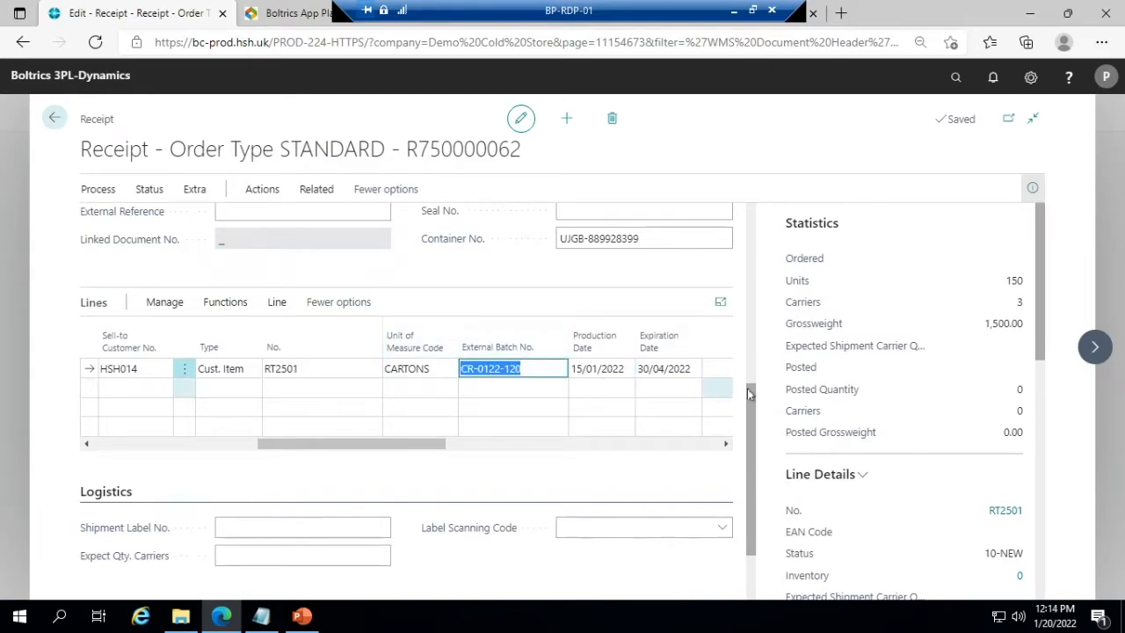
- Review the receipt's statistics, line details with item quantities, and document link folders
left_click_drag(752, 393, 746, 221)
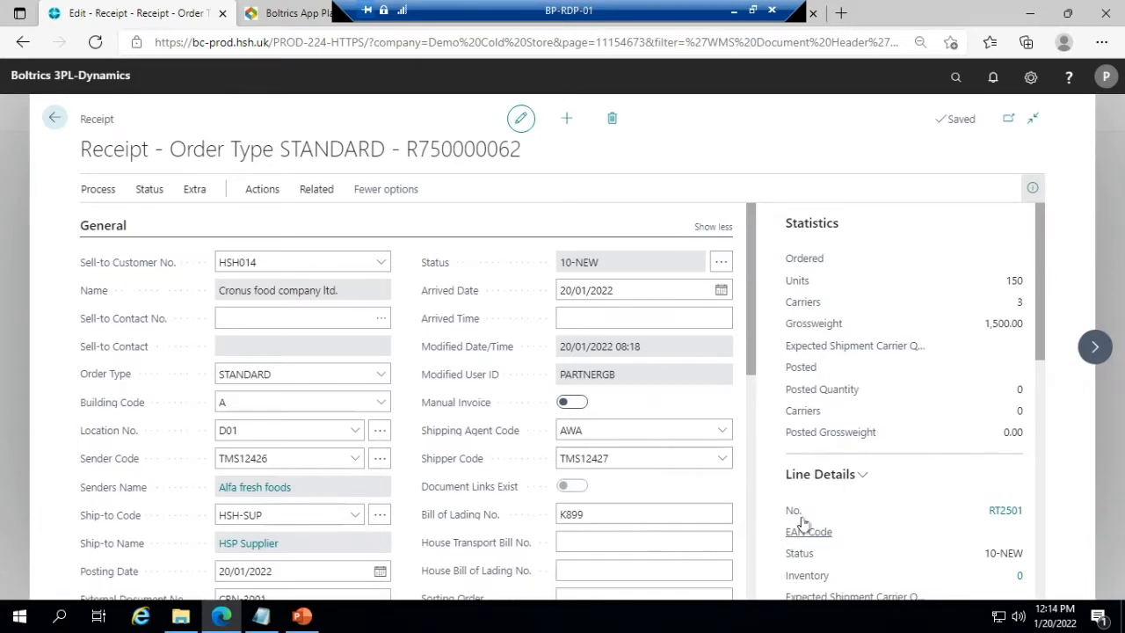
left_click_drag(1043, 345, 1049, 454)
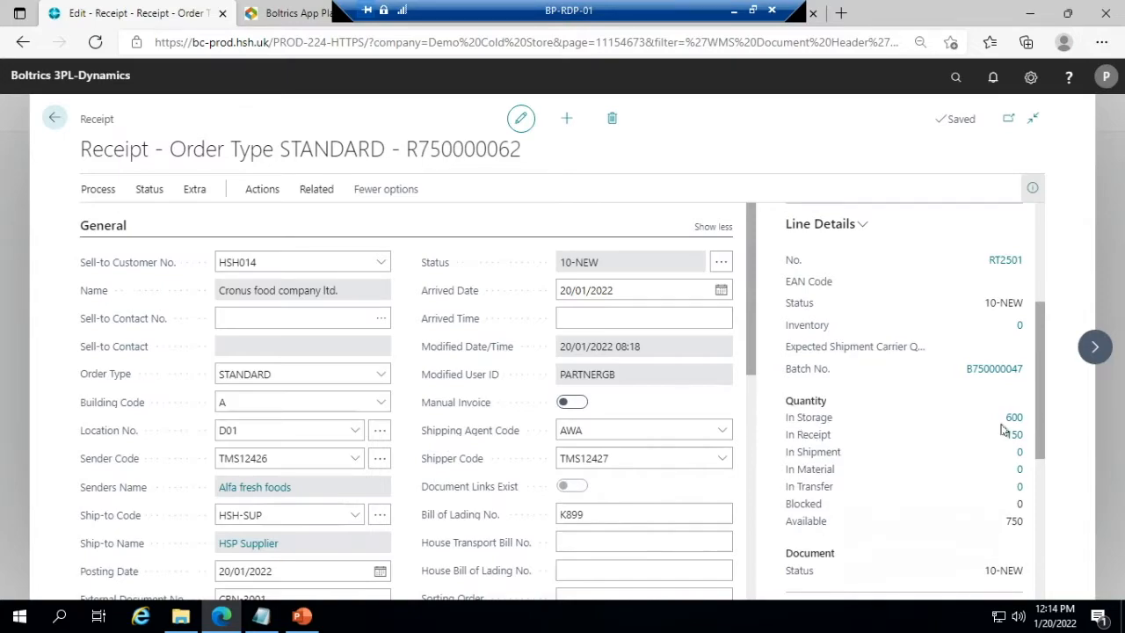
left_click_drag(1037, 352, 1041, 413)
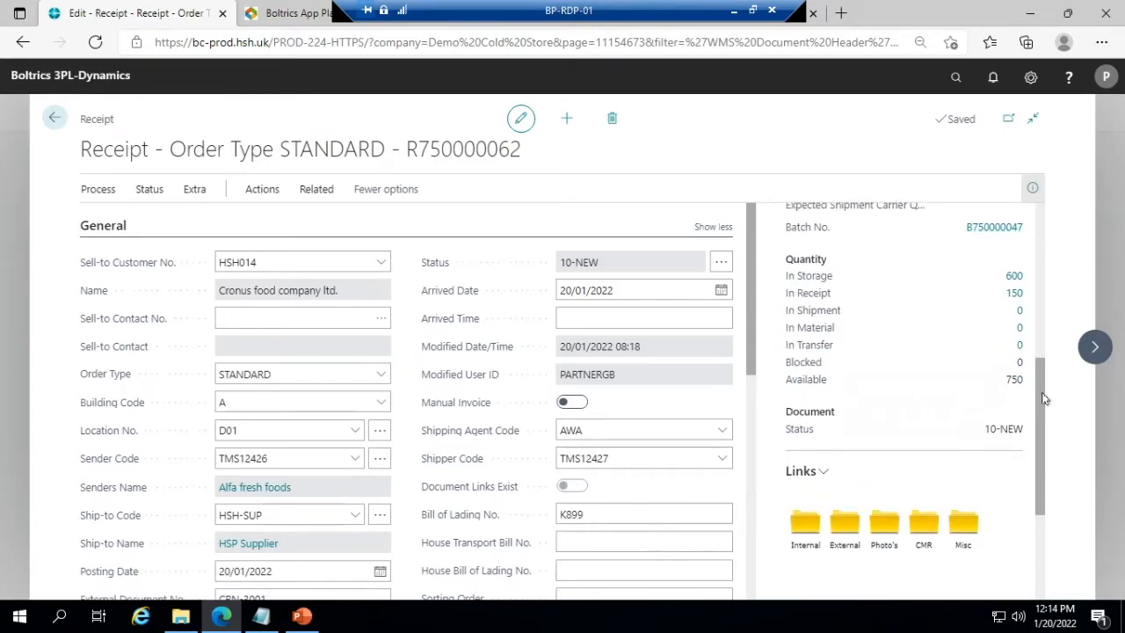
- Advance the receipt's status from its header actions to 20-ARRIVED
left_click_drag(1043, 401, 1033, 444)
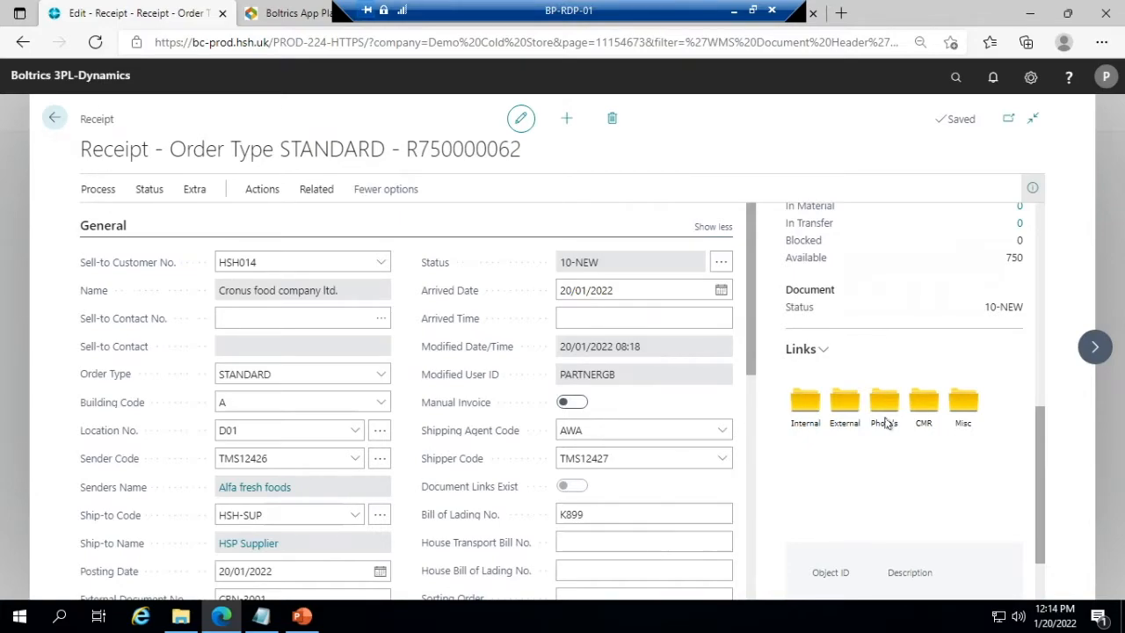
left_click_drag(1044, 446, 1025, 187)
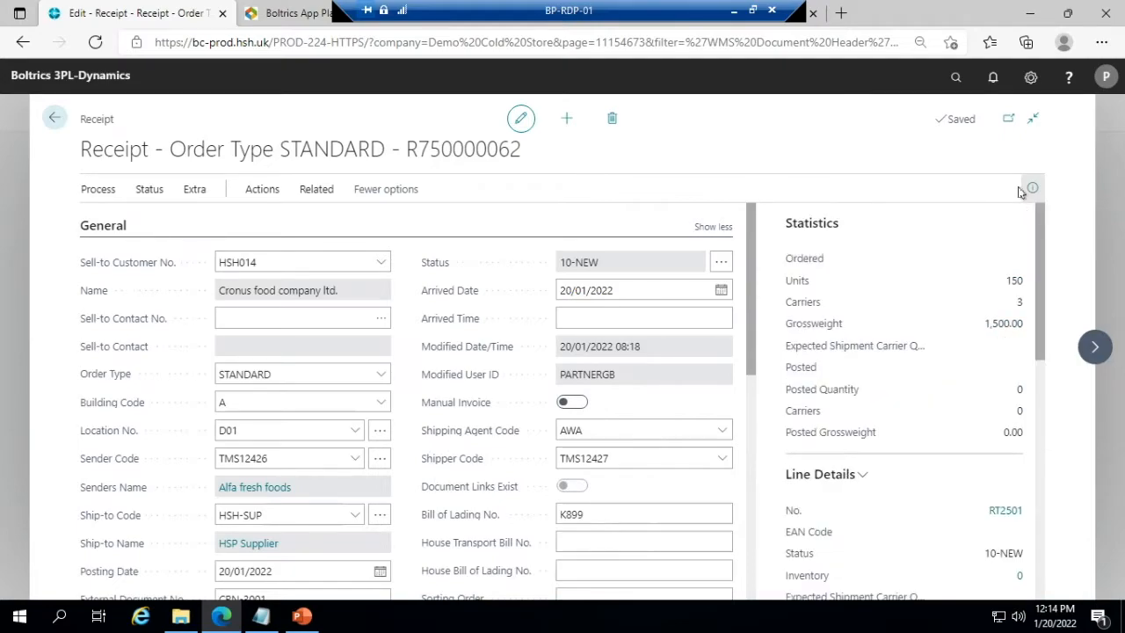
left_click(98, 189)
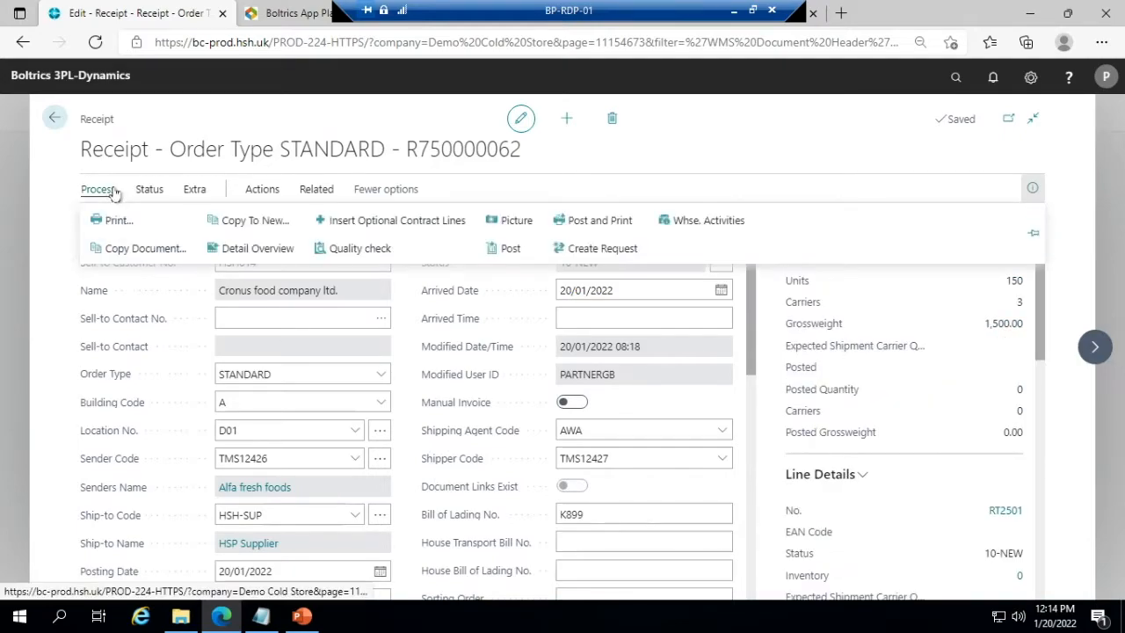
left_click(53, 283)
left_click(95, 189)
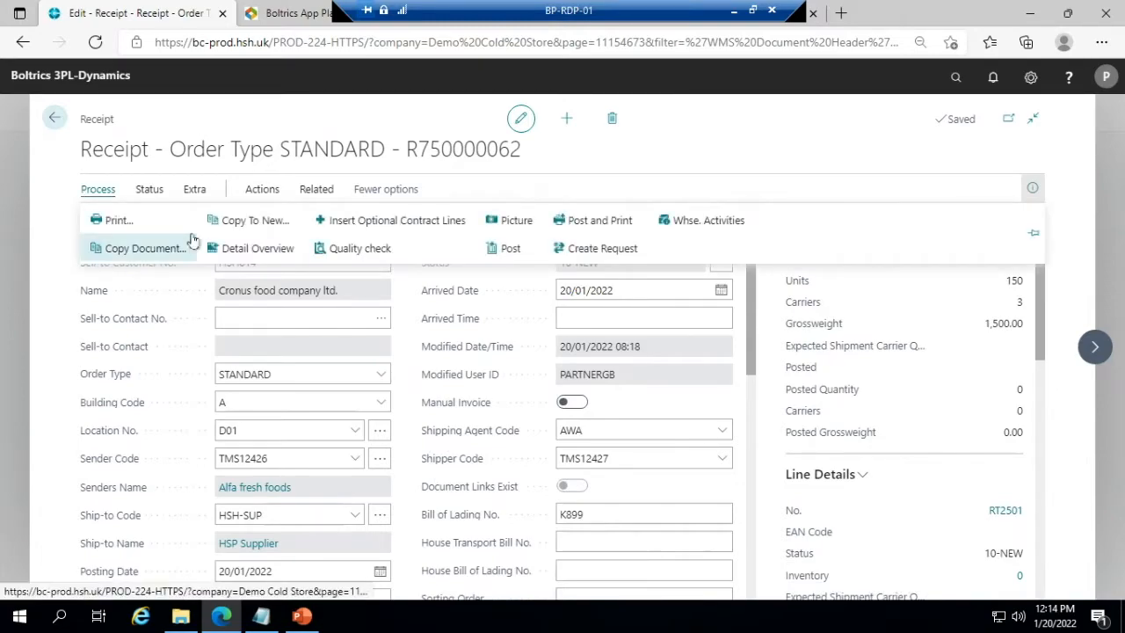
left_click(149, 190)
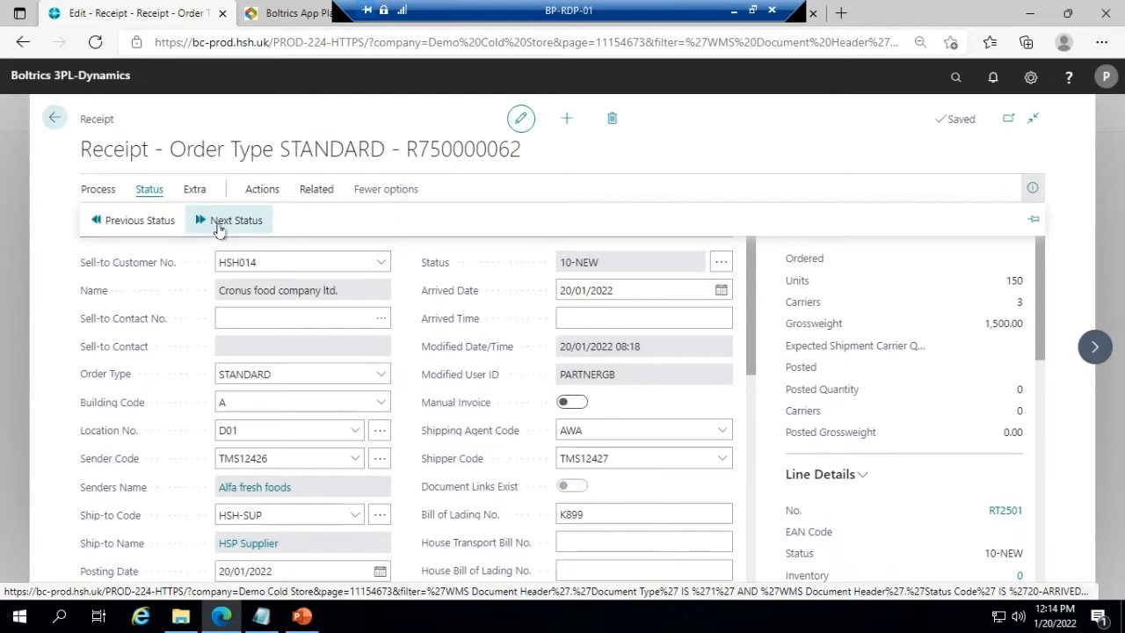
left_click(220, 227)
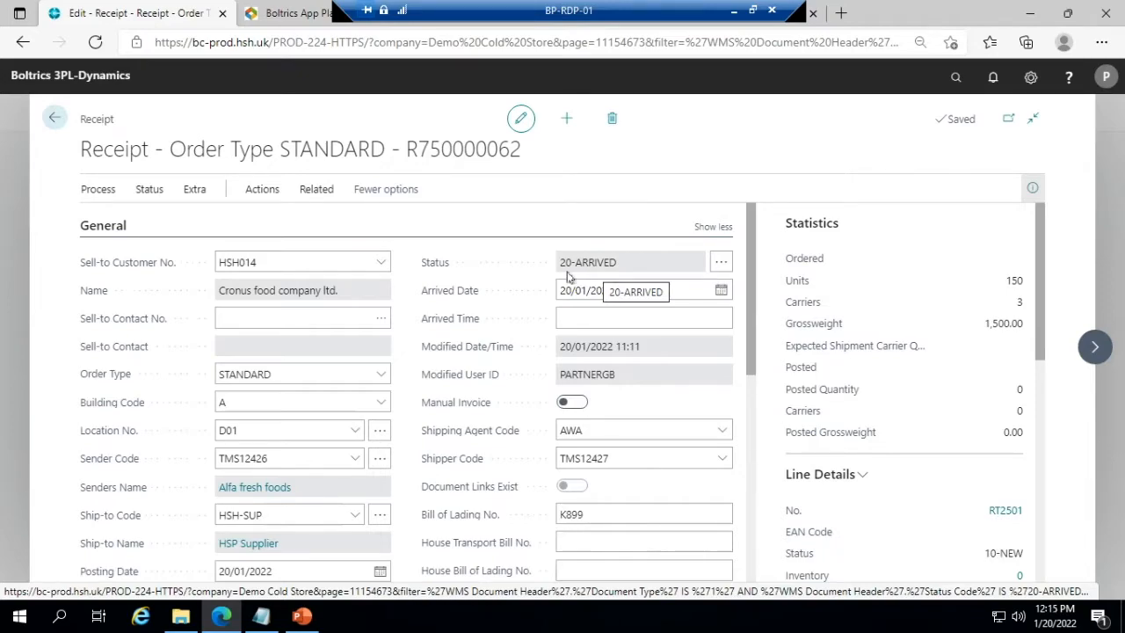
- Switch to the Boltrics App web application, find the newly arrived Cronus food company ltd. receipt in the receipt list and accept its document details
left_click(299, 15)
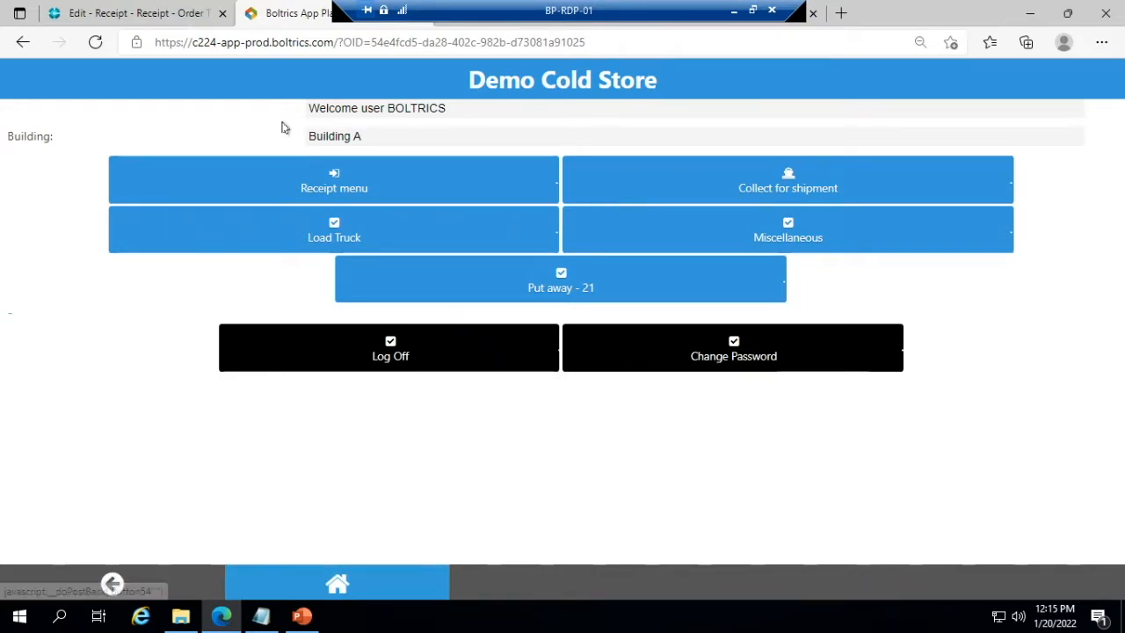
left_click(334, 188)
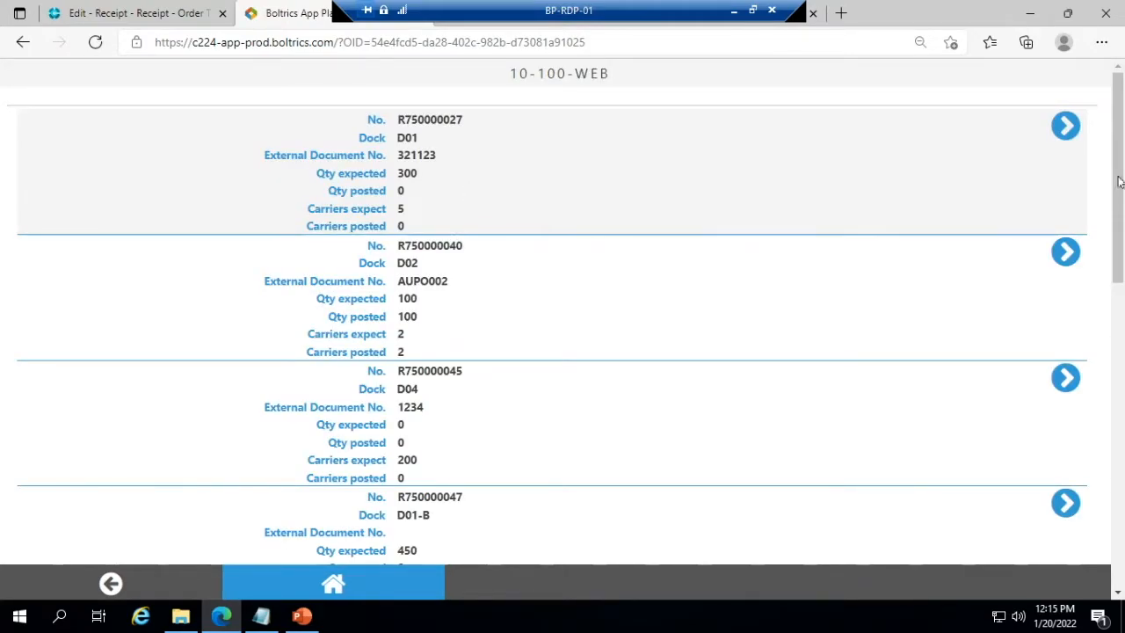
left_click_drag(1122, 212, 1122, 580)
left_click(859, 488)
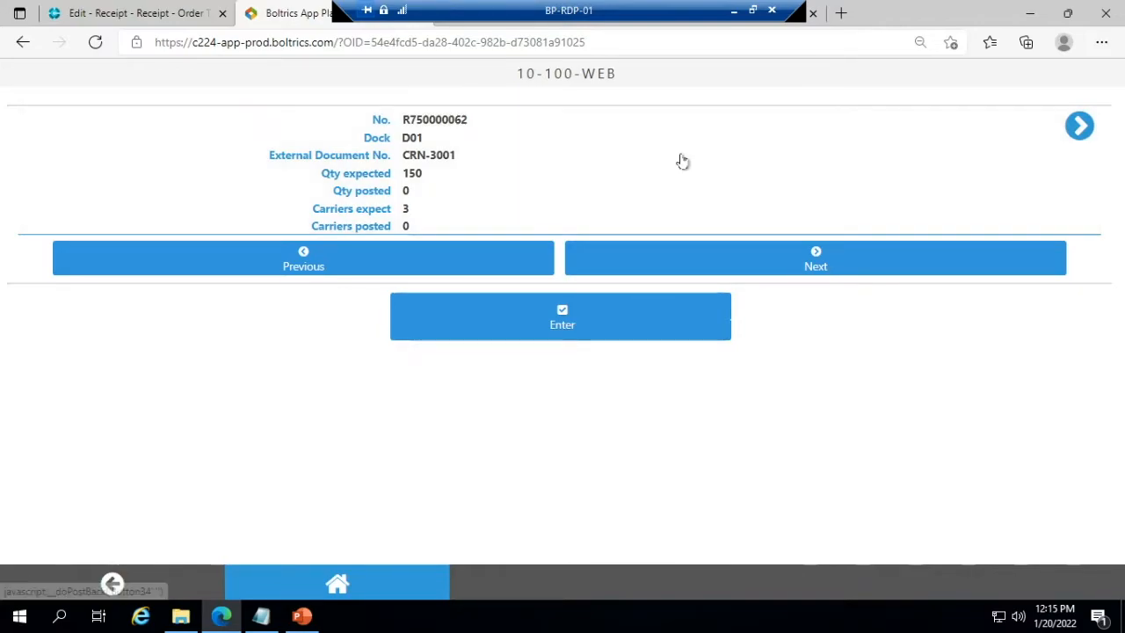
left_click(420, 236)
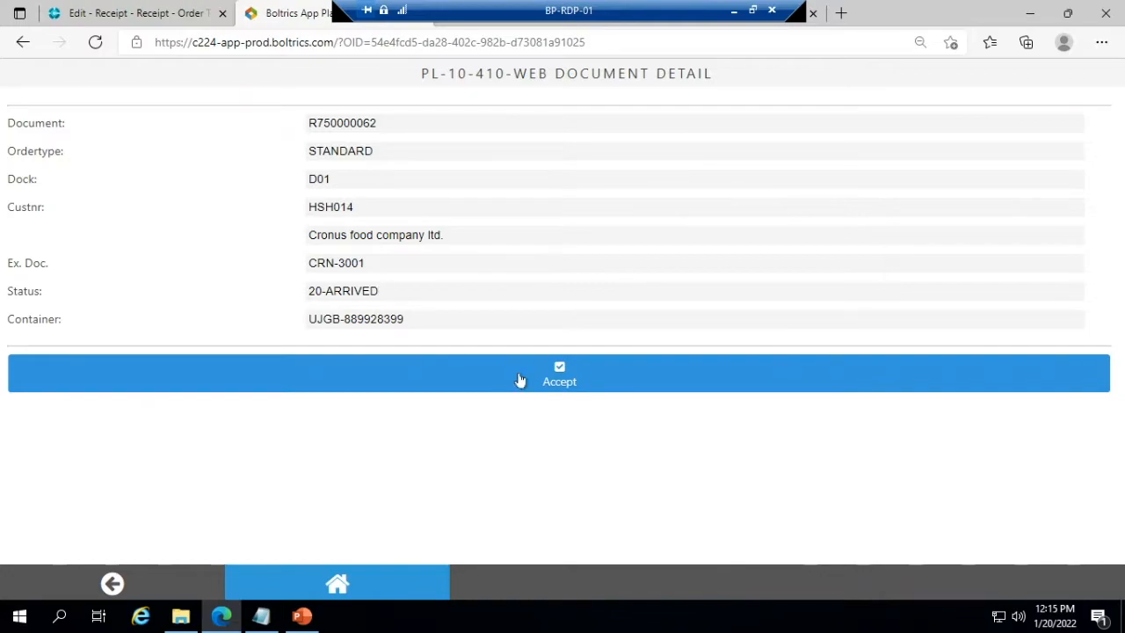
left_click(366, 381)
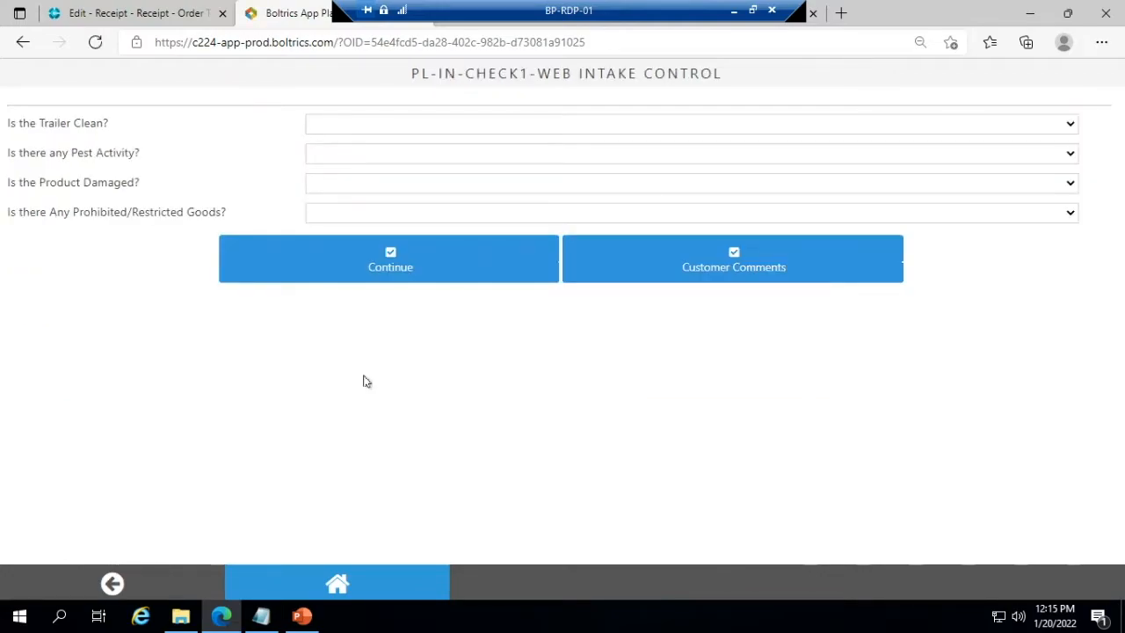
- Complete the intake control with YES for trailer clean and NO for pest activity, product damage and prohibited/restricted goods
left_click(342, 130)
left_click(324, 164)
left_click(324, 162)
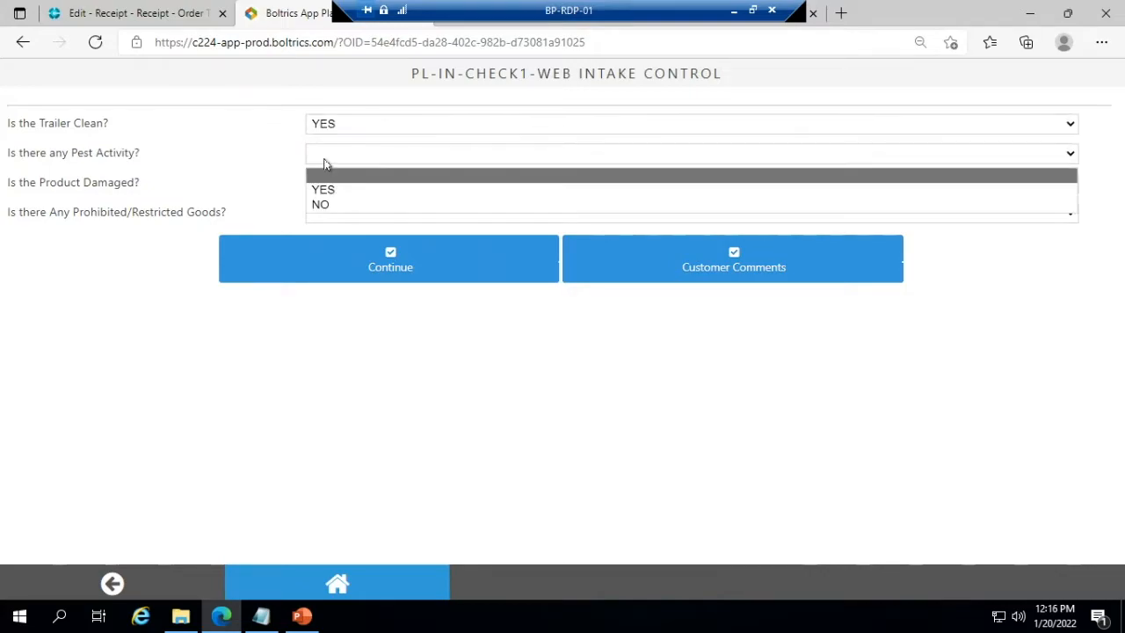
left_click(319, 205)
left_click(320, 190)
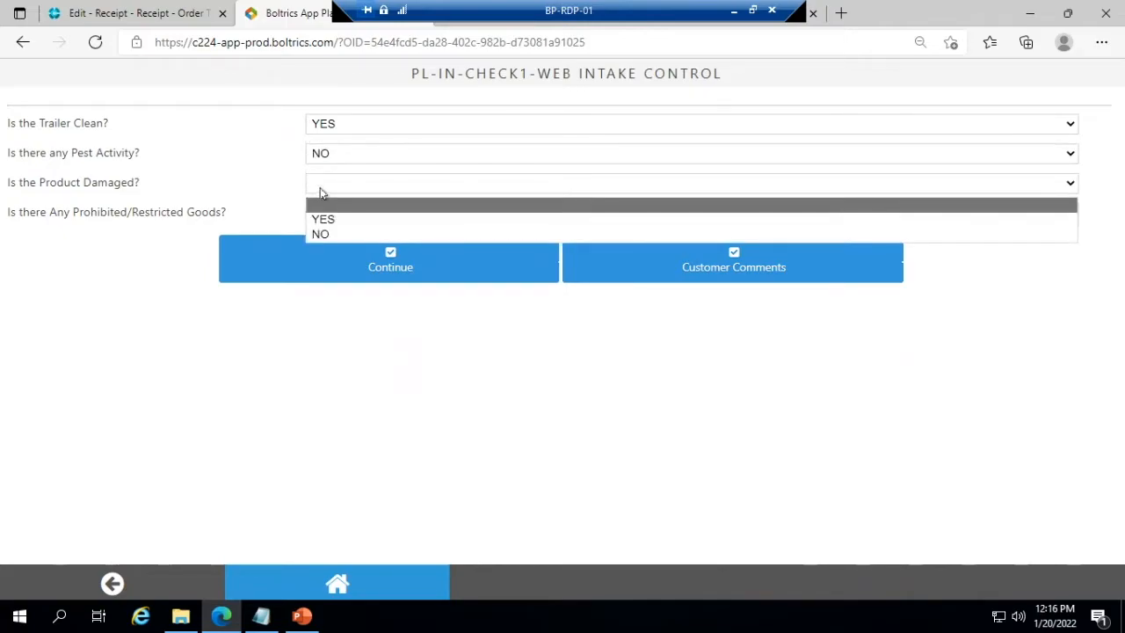
left_click(320, 233)
left_click(346, 220)
left_click(322, 258)
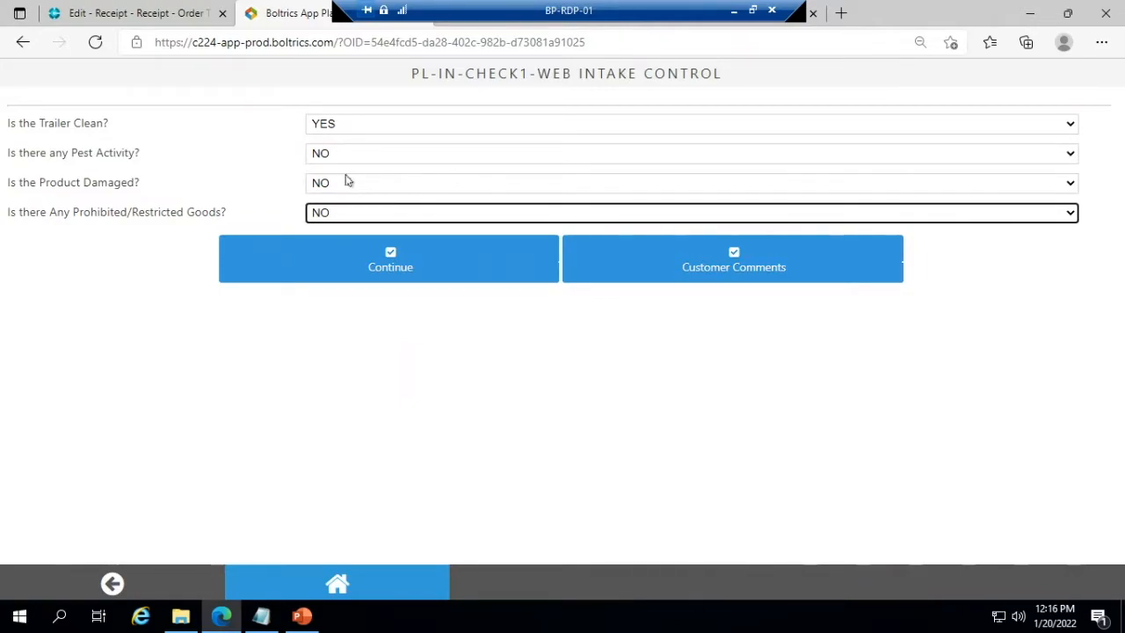
left_click(181, 18)
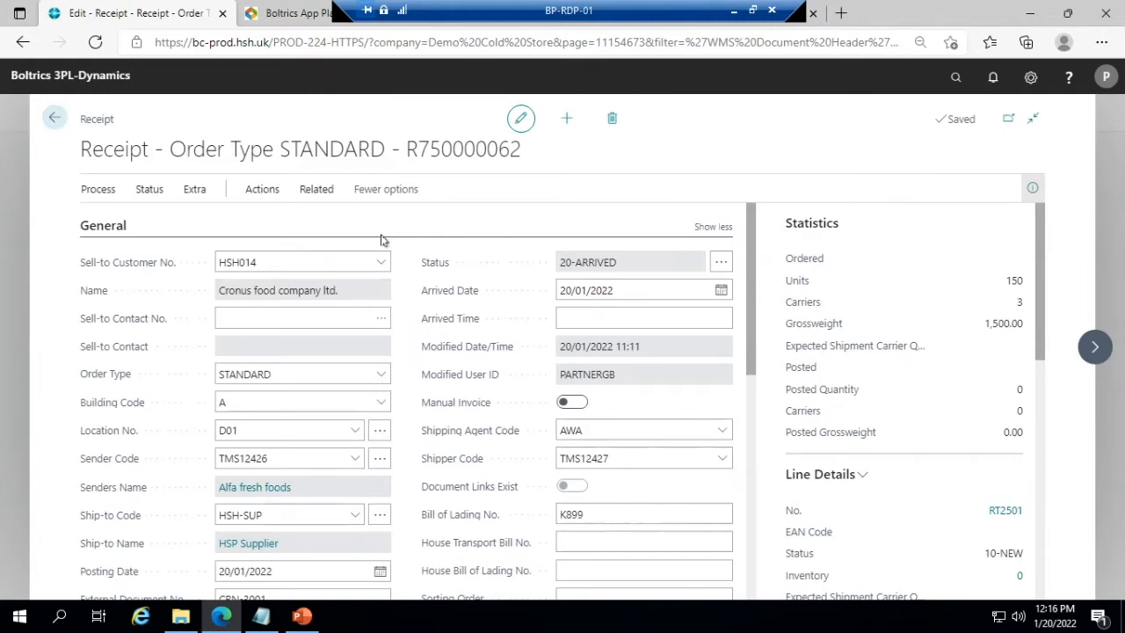
left_click(301, 18)
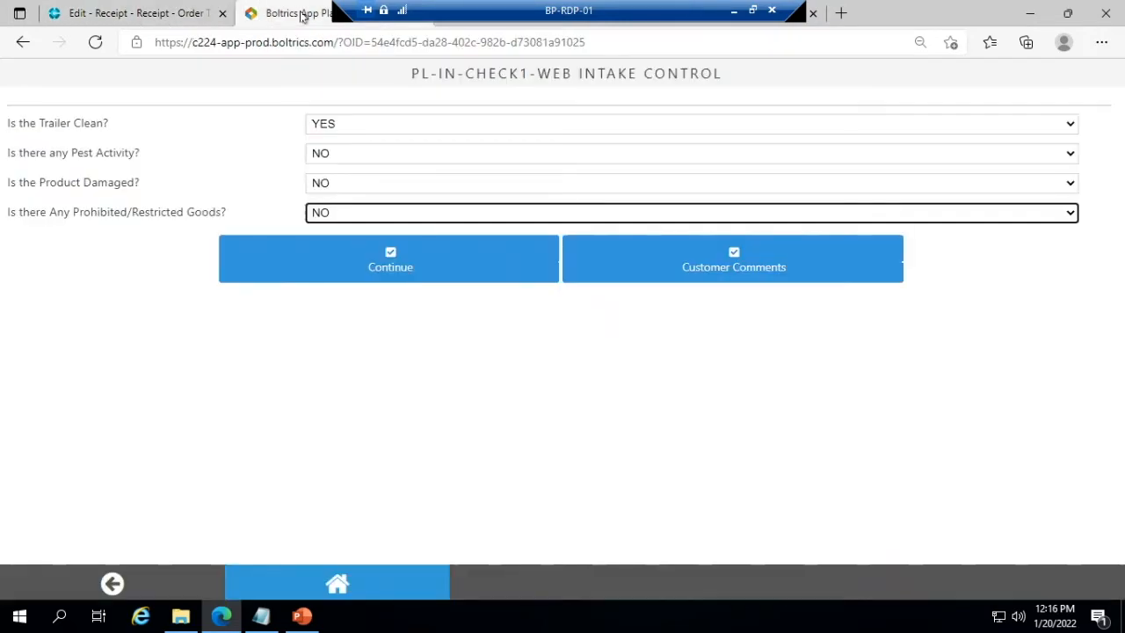
left_click(454, 278)
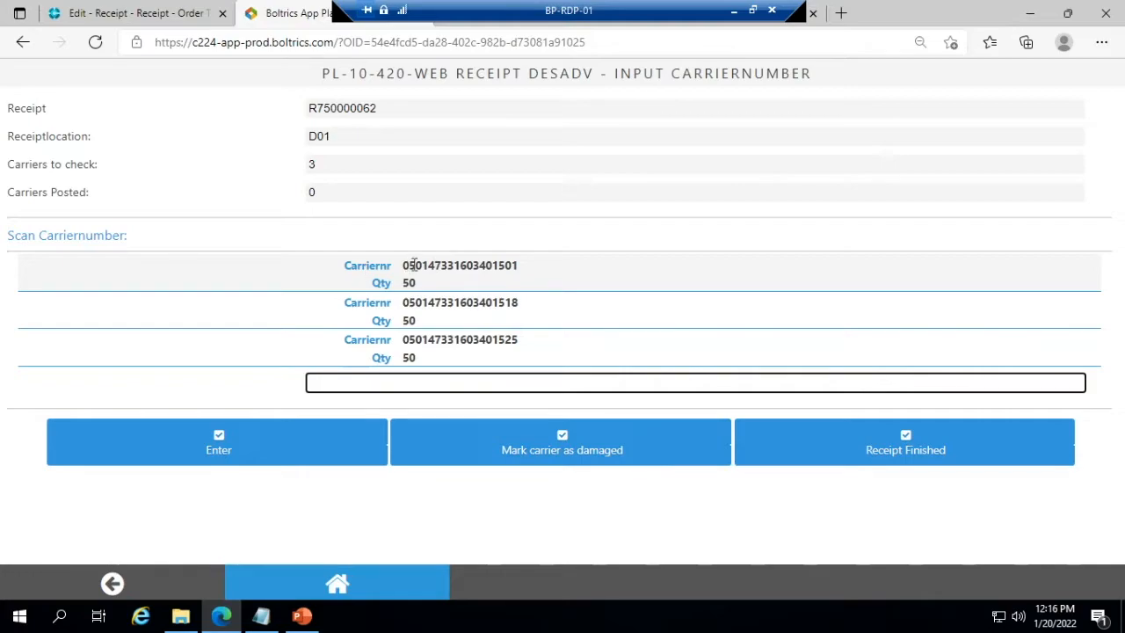
left_click(262, 616)
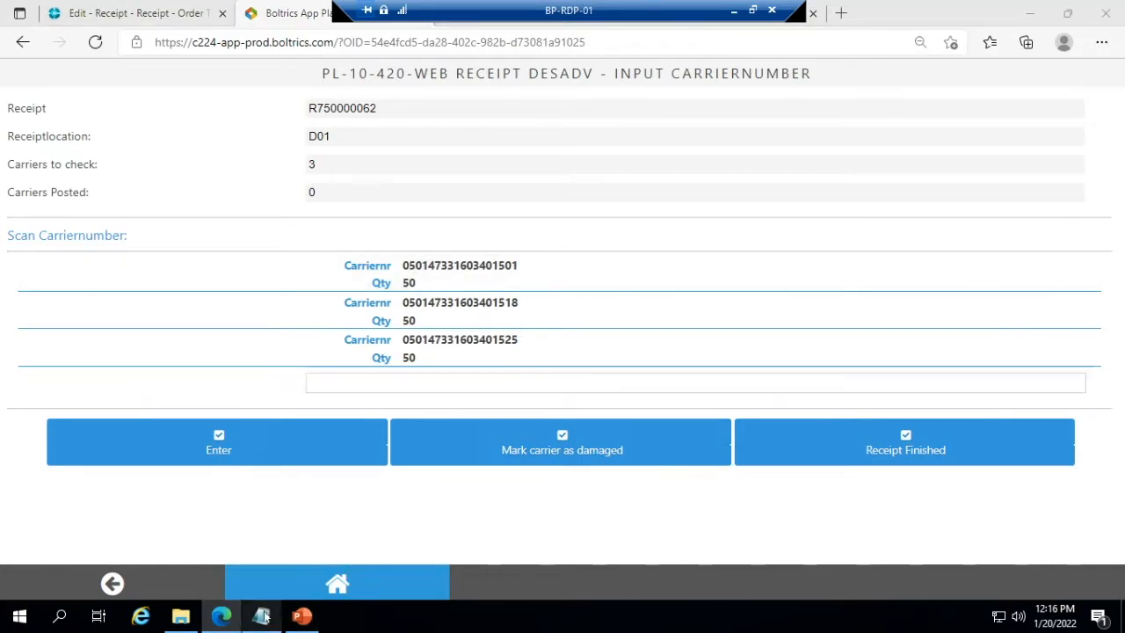
double_click(410, 227)
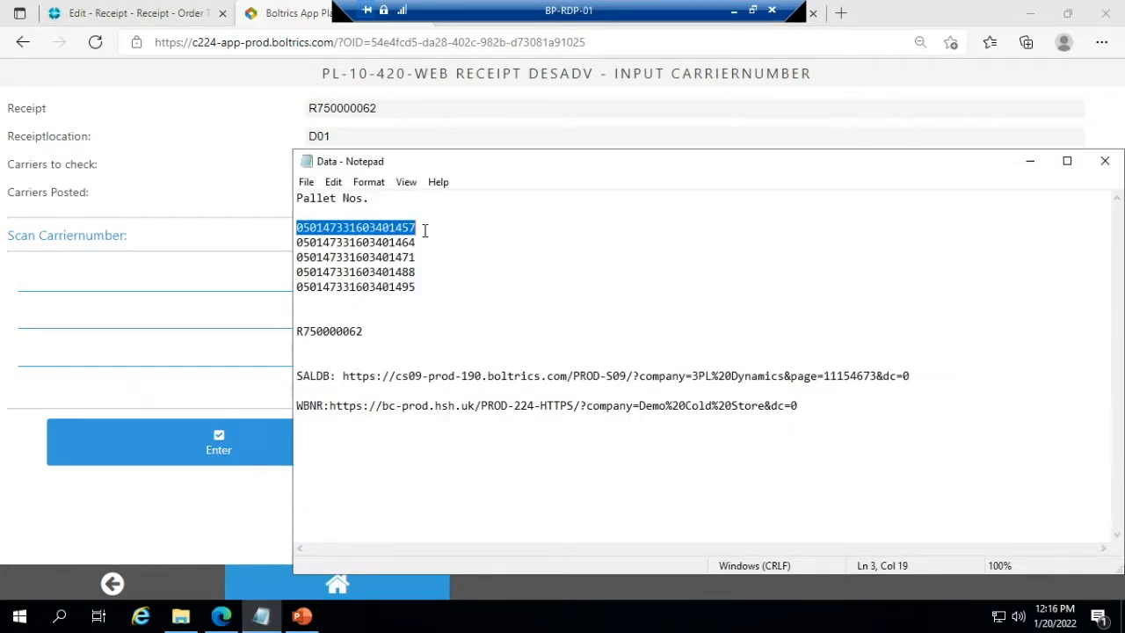
left_click(1033, 163)
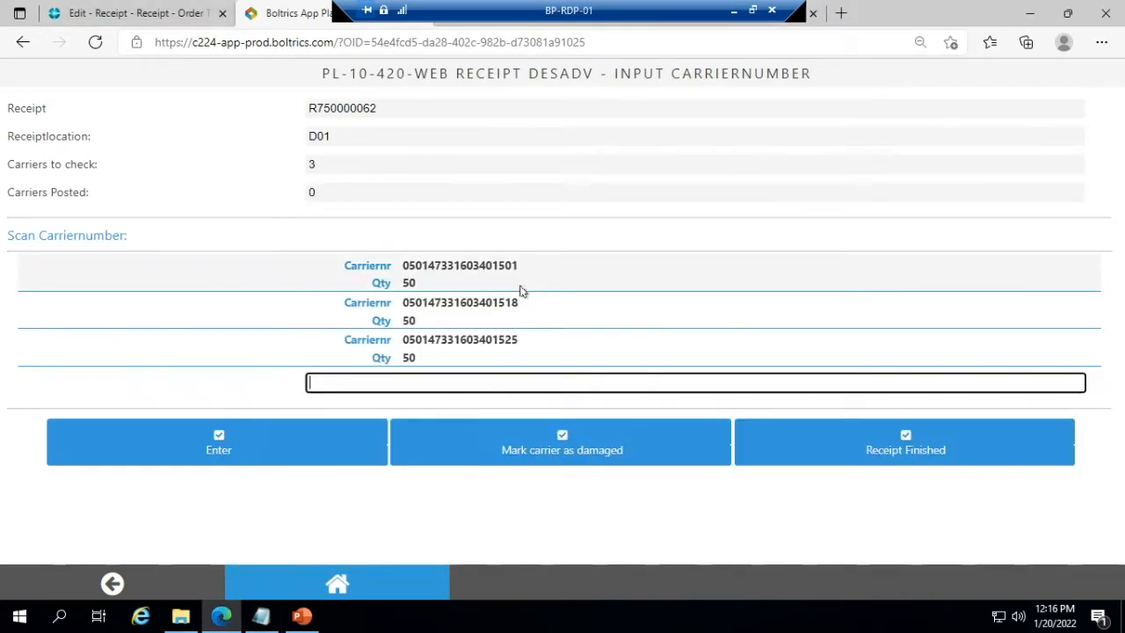
left_click_drag(517, 266, 402, 266)
key("ctrl+c")
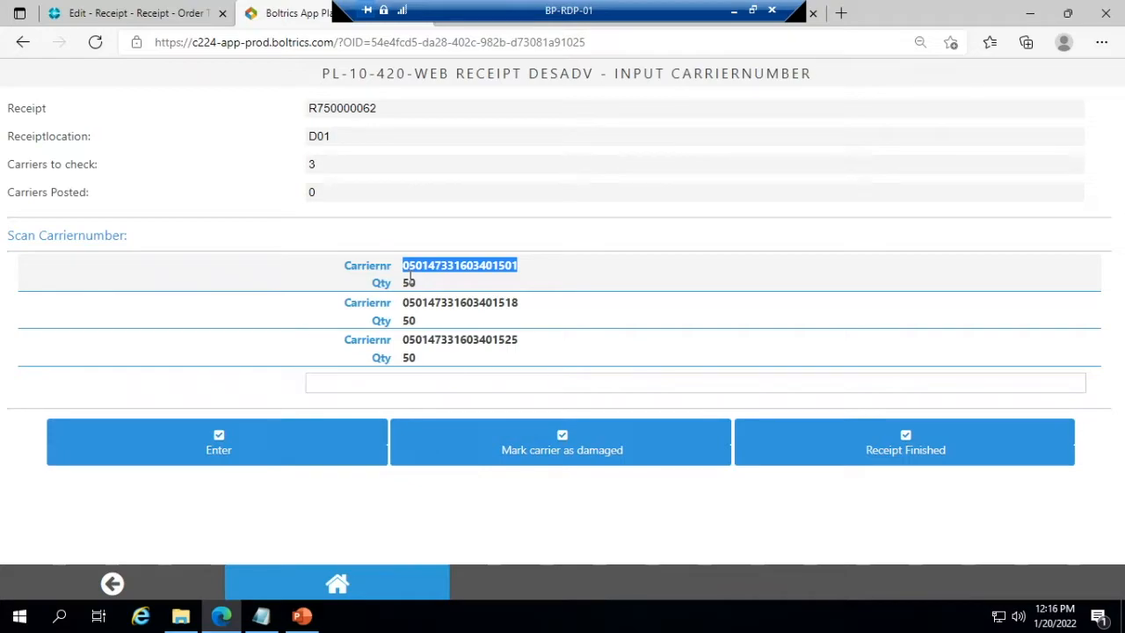
left_click(437, 384)
key("ctrl+v")
left_click(210, 441)
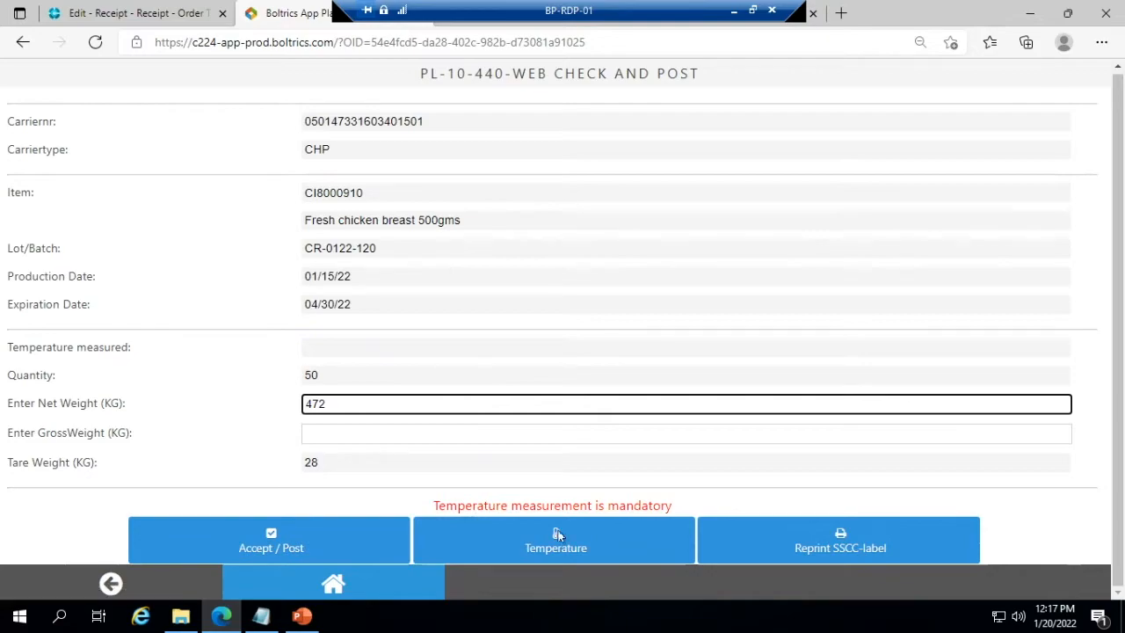
- Record a measured temperature of -10 for the scanned carrier
left_click(518, 548)
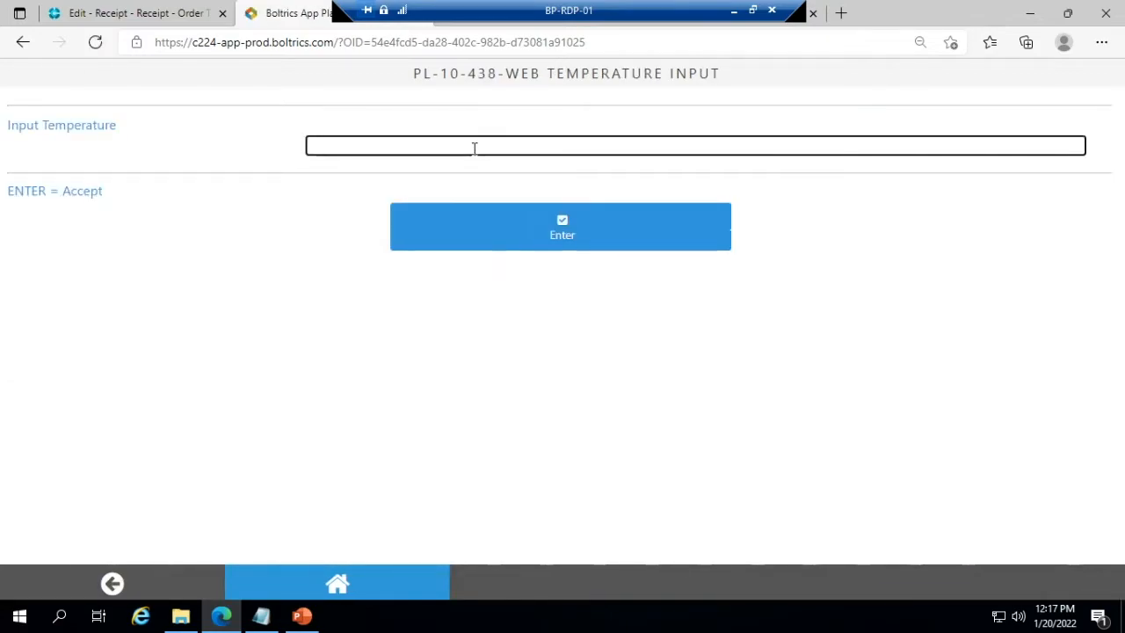
type("-10")
left_click(574, 239)
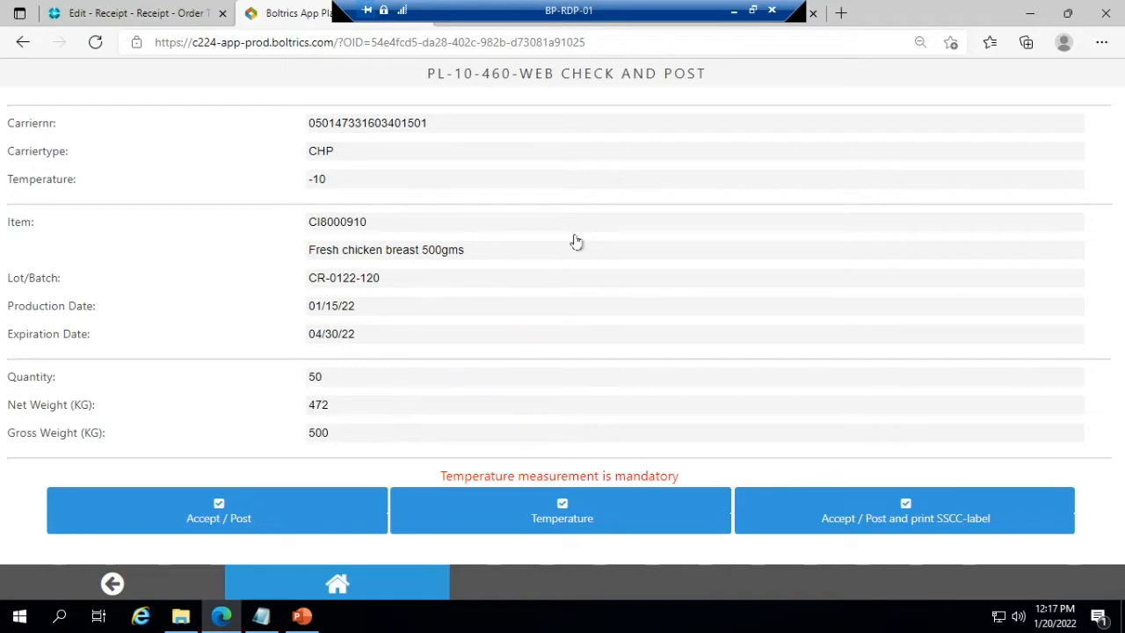
- Switch to the PowerPoint presentation
left_click(302, 616)
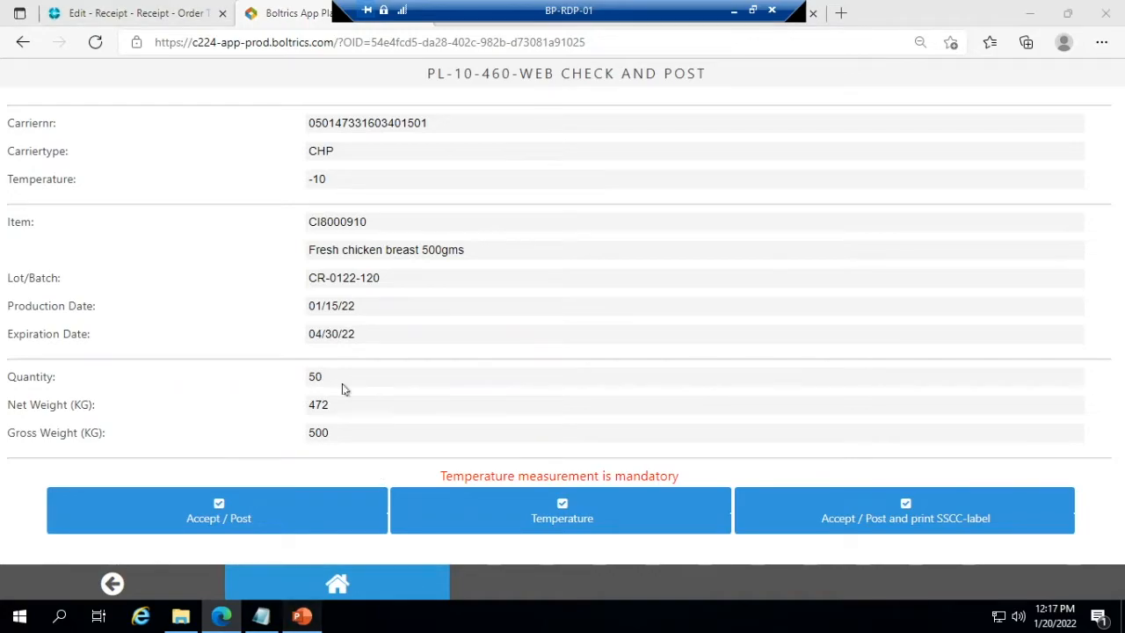
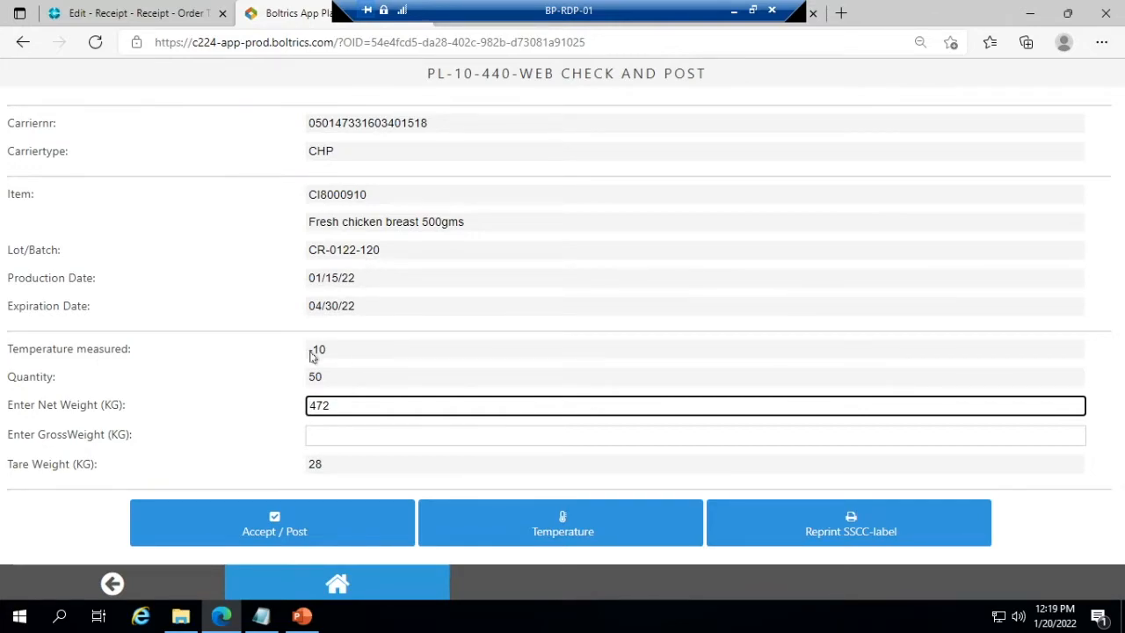
left_click(309, 516)
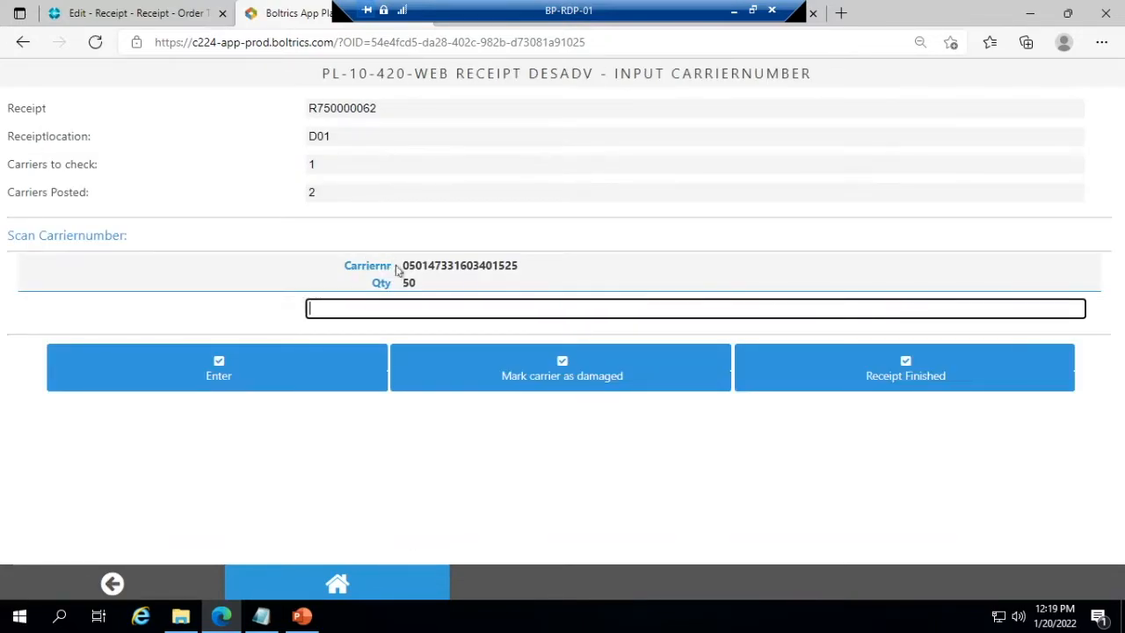
left_click_drag(400, 270, 519, 273)
key("ctrl+c")
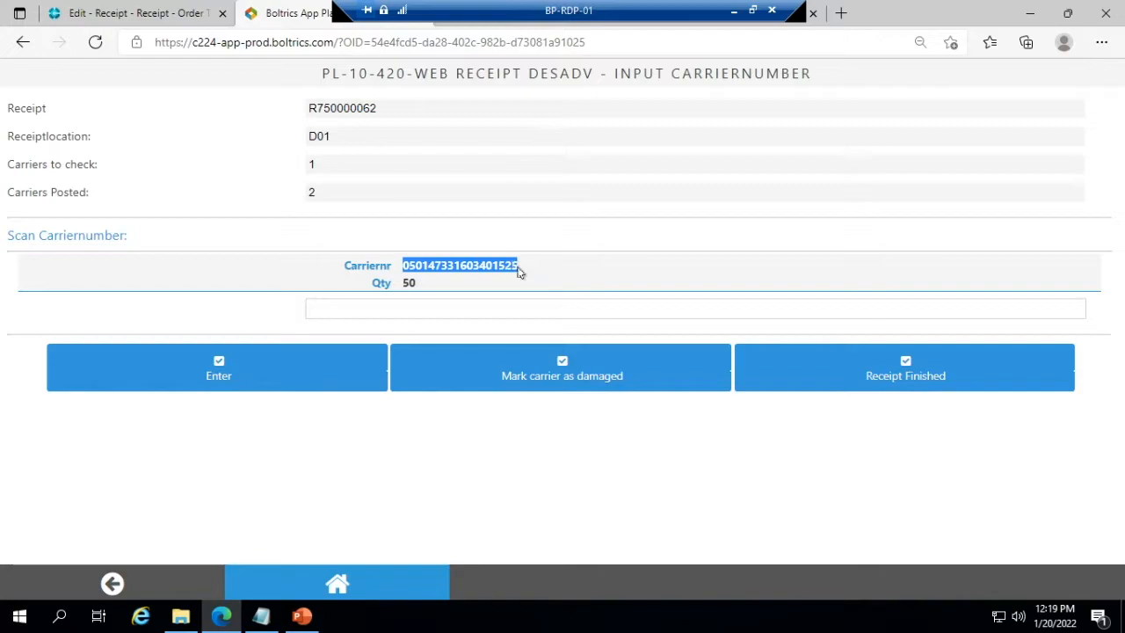
left_click(436, 308)
key("ctrl+v")
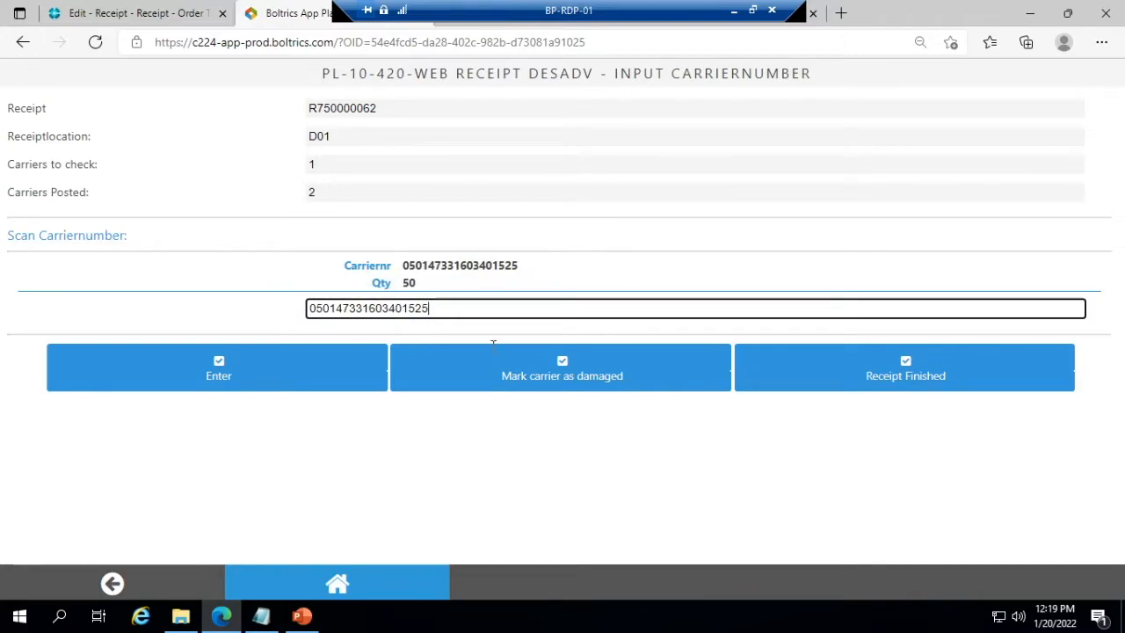
left_click(575, 389)
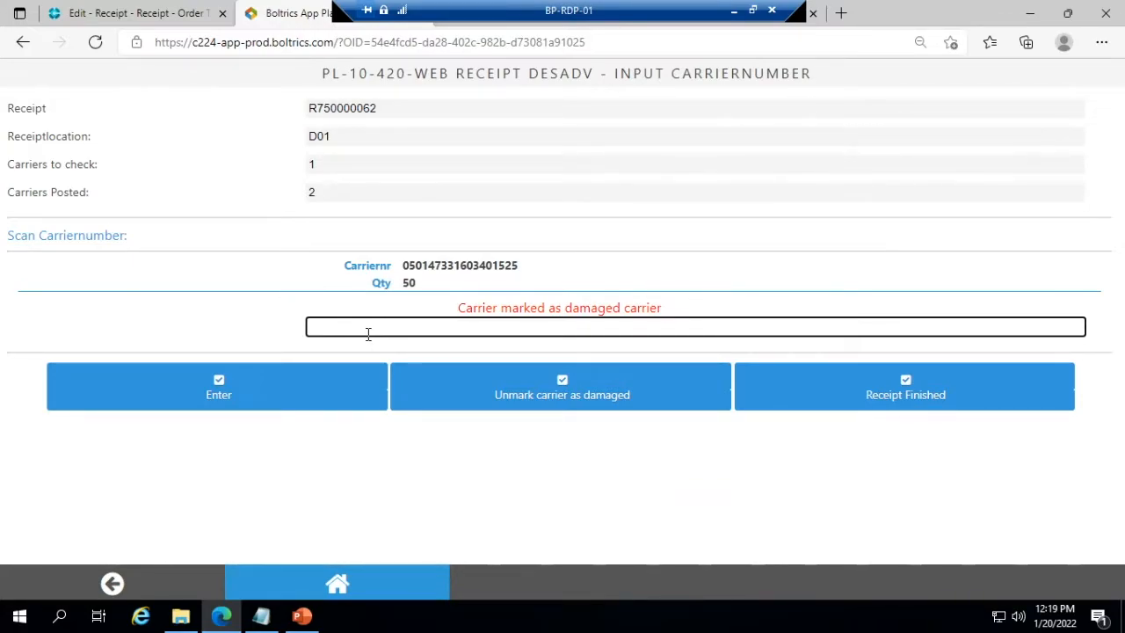
type("050147331603401525")
left_click(284, 398)
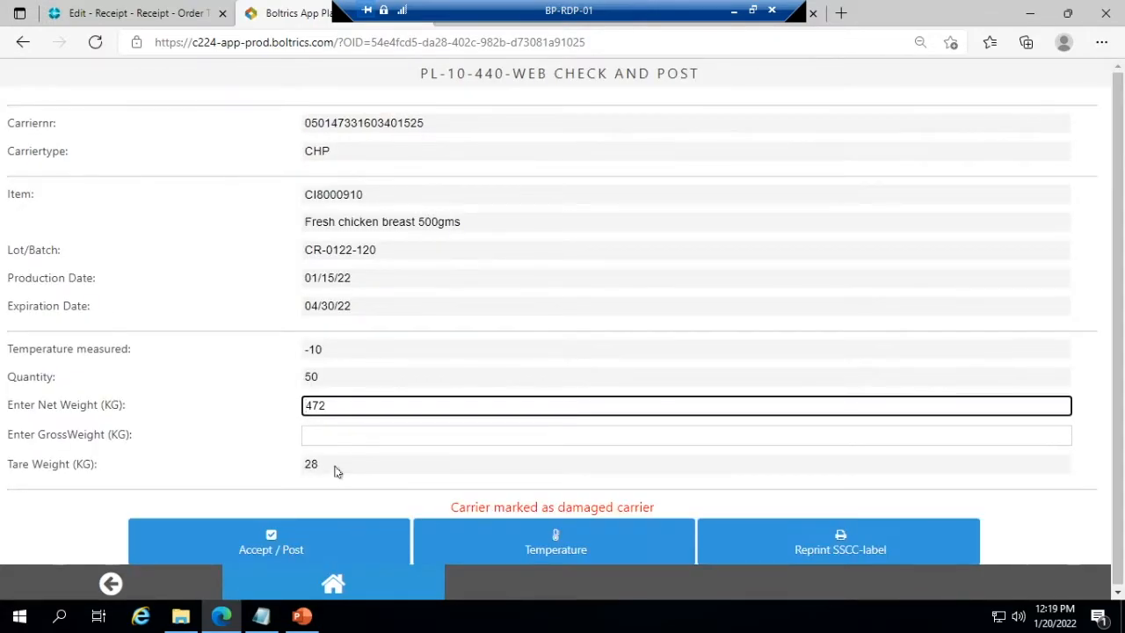
left_click(580, 552)
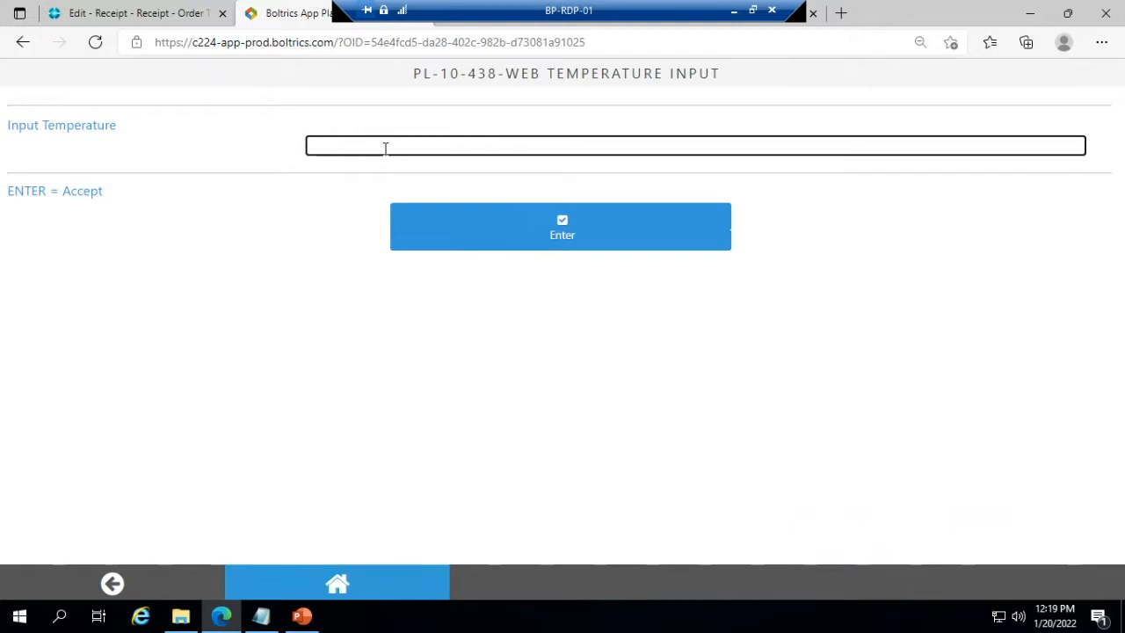
type("-6")
left_click(431, 238)
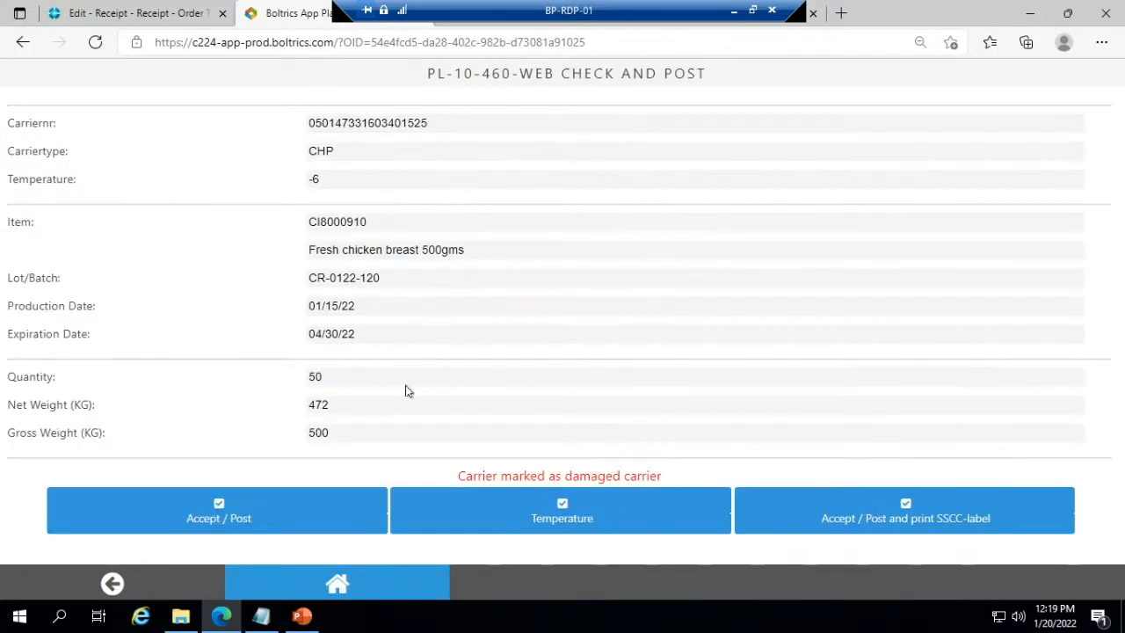
left_click(245, 509)
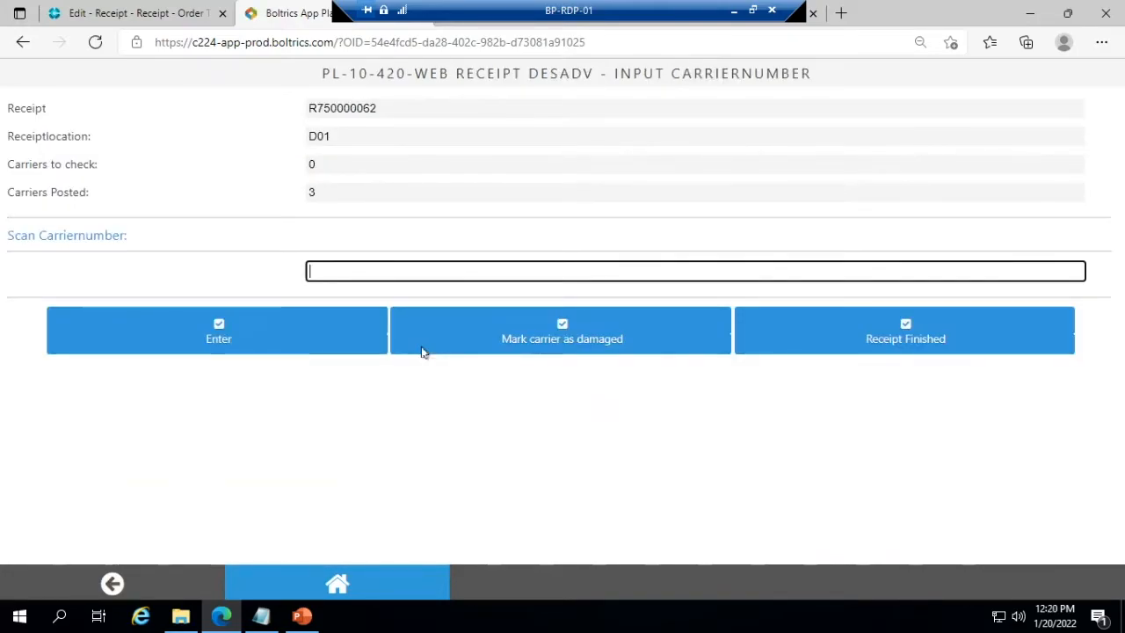
- Return to the STANDARD receipt in 3PL-Dynamics and look through its available status changes and actions
left_click(88, 13)
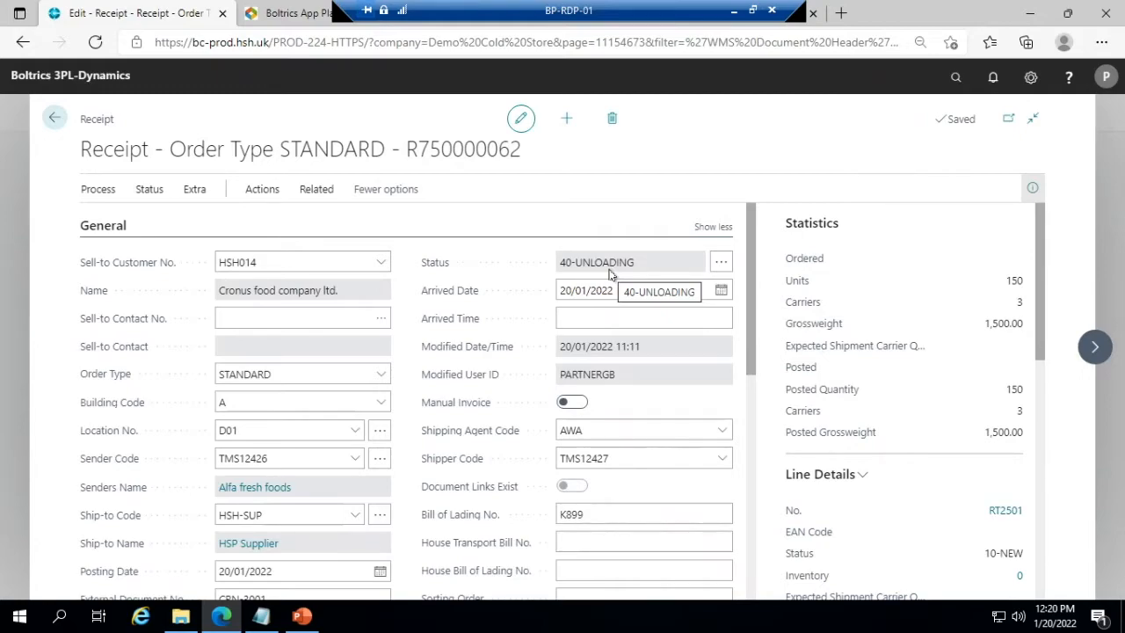
left_click(147, 189)
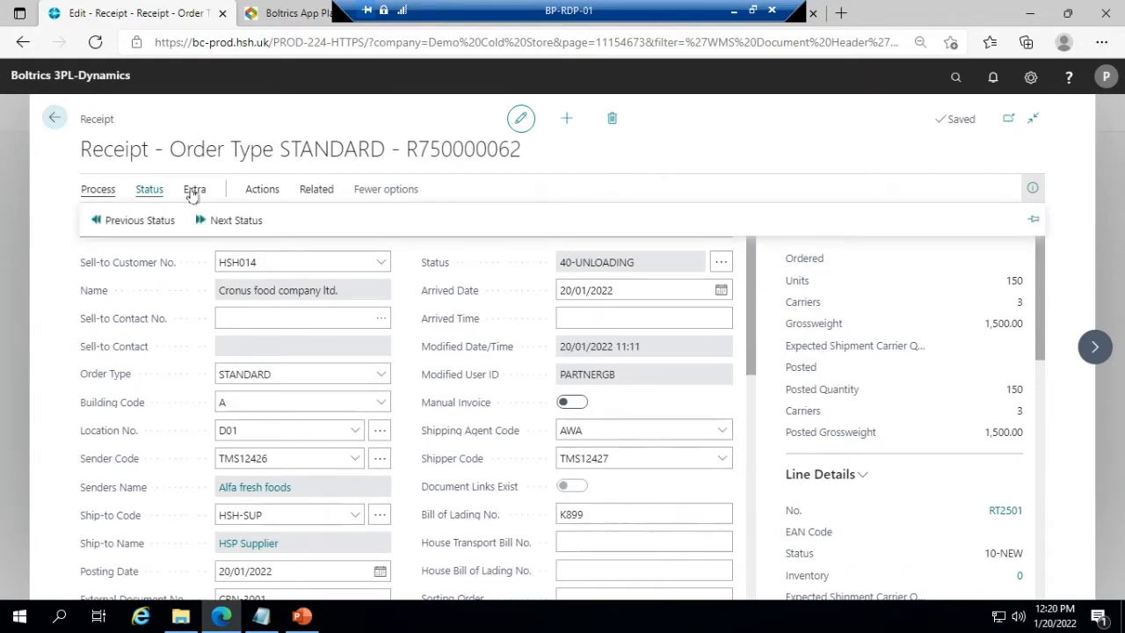
left_click(253, 190)
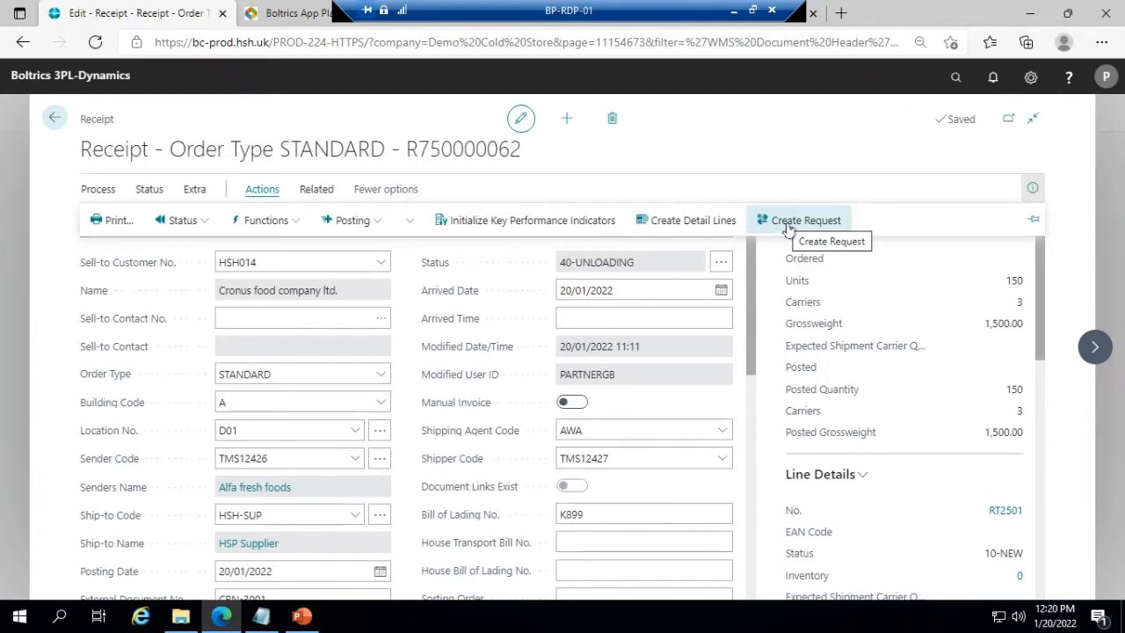
- Switch to the CROSS-DOCK receipt and create a request from it
left_click_drag(465, 11, 814, 8)
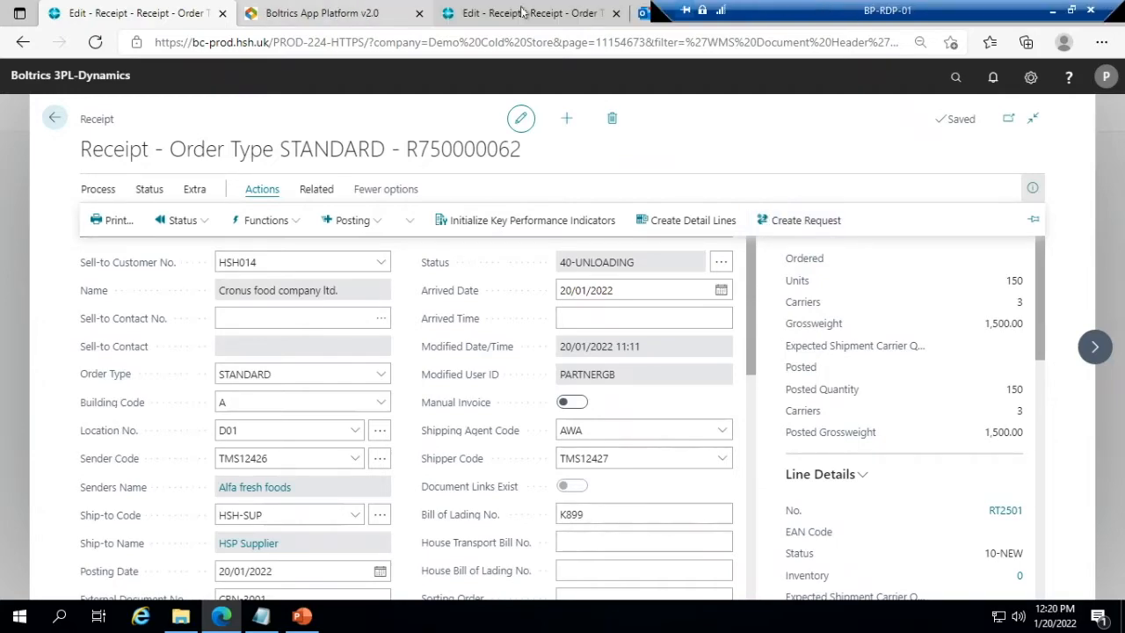
left_click(520, 17)
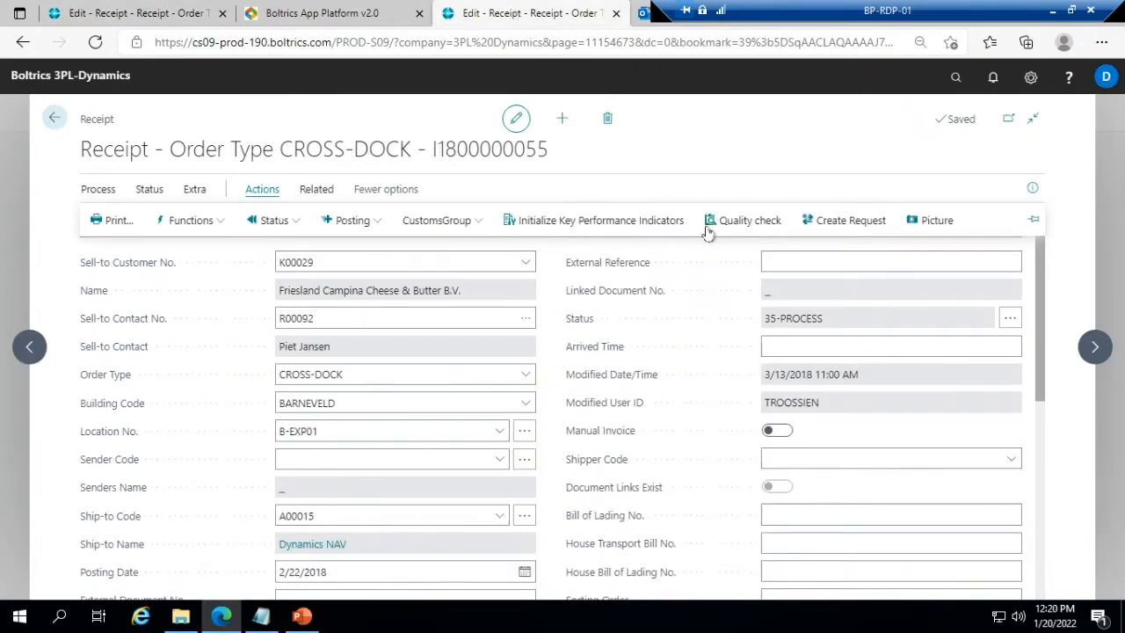
left_click(850, 221)
left_click(489, 317)
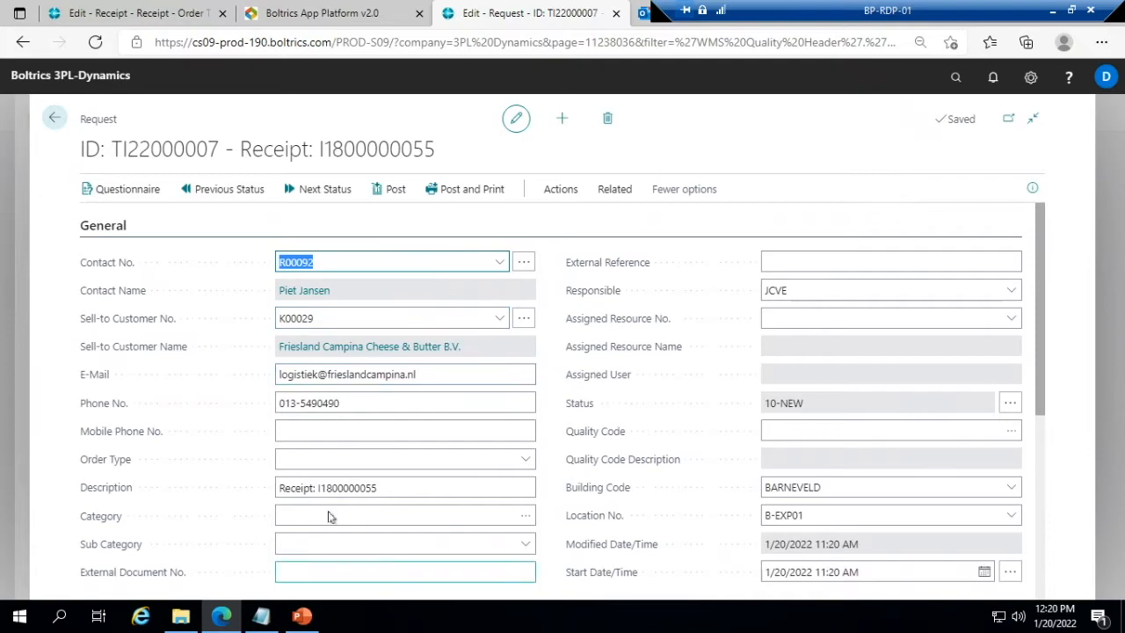
- Classify the request with category DI and sub category DI-01 Damaged Goods, and review its detail lines
left_click(469, 512)
left_click(525, 515)
left_click(754, 495)
left_click(524, 543)
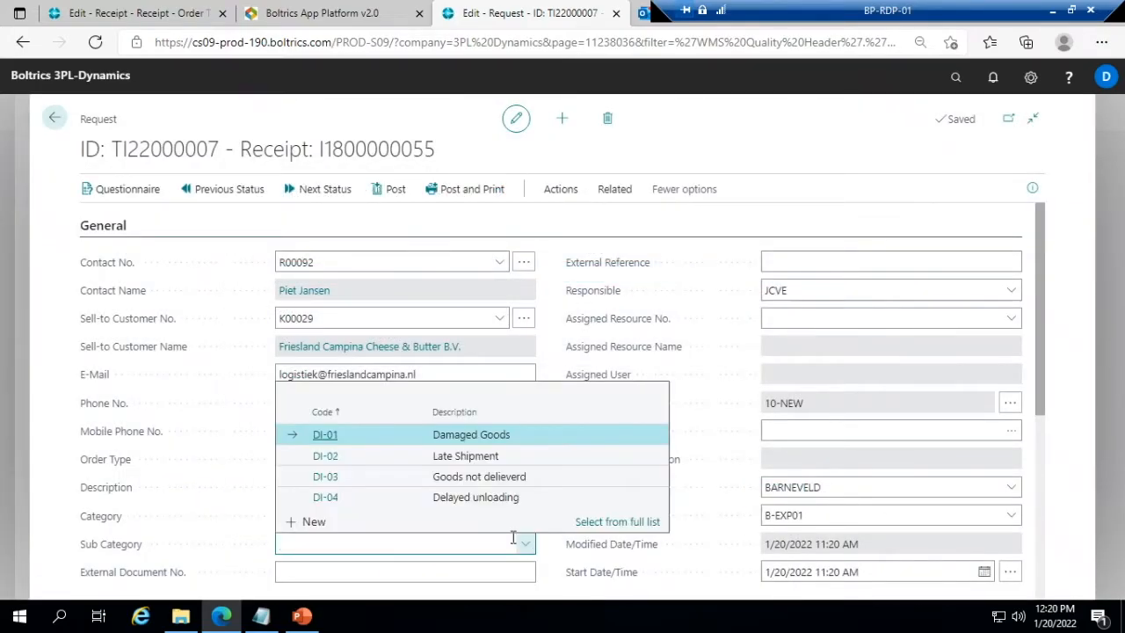
left_click(488, 440)
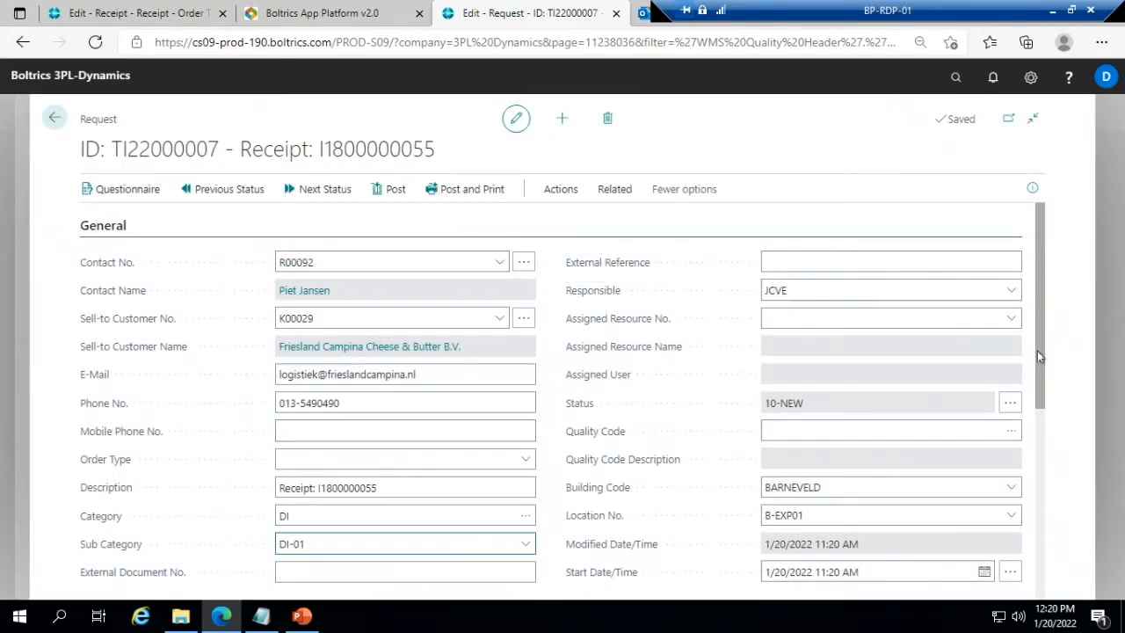
scroll(1054, 485, "down", 2)
scroll(1054, 486, "down", 1)
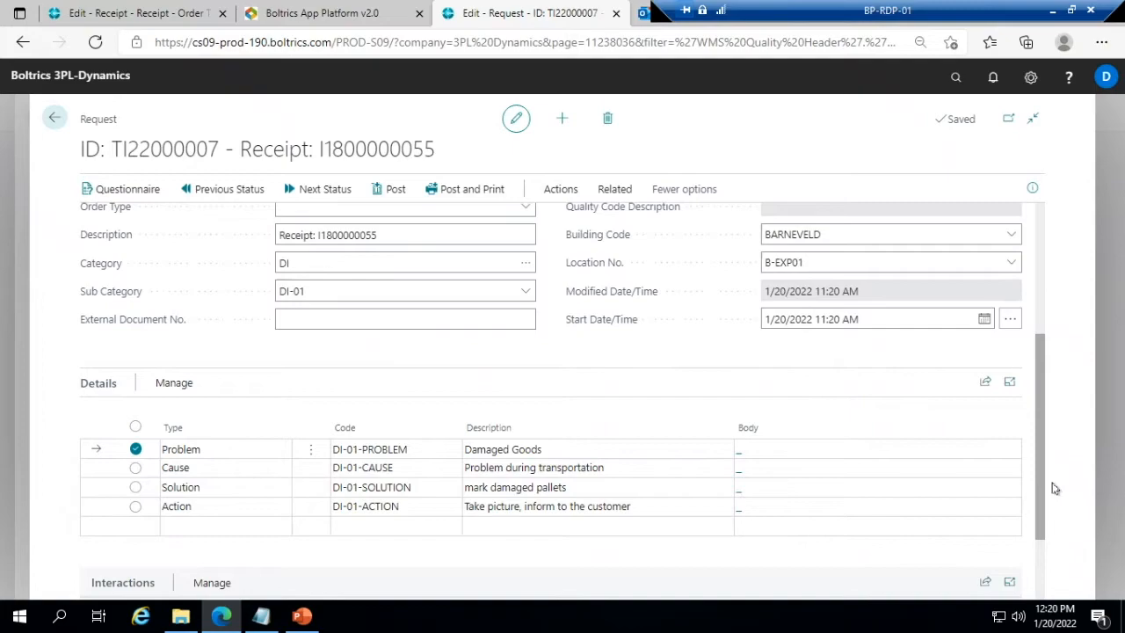
left_click(380, 454)
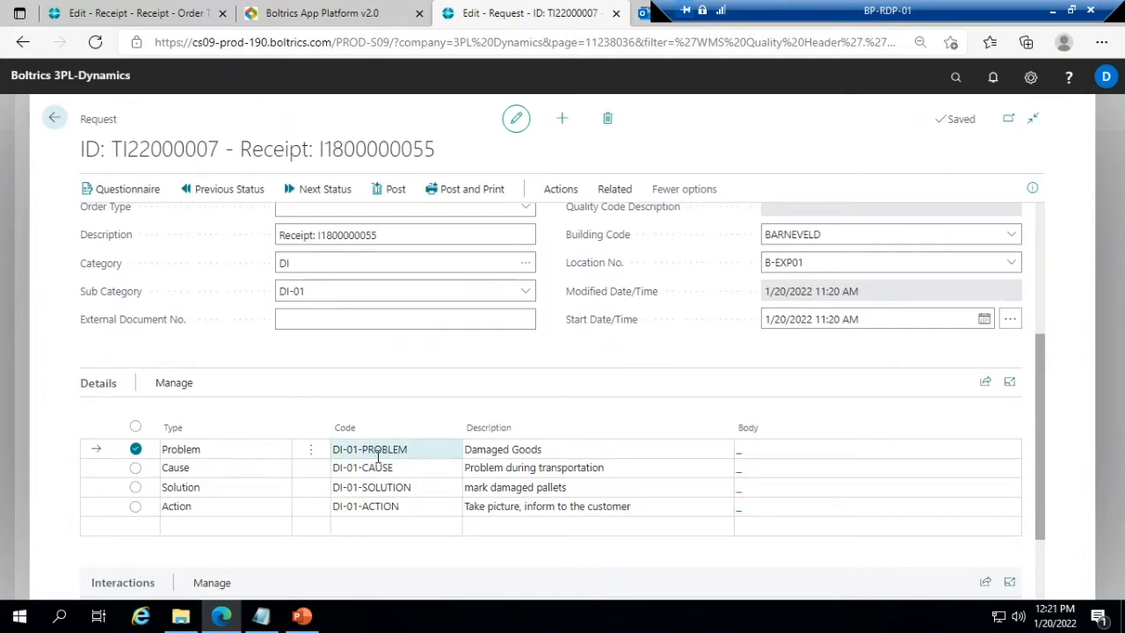
left_click(201, 452)
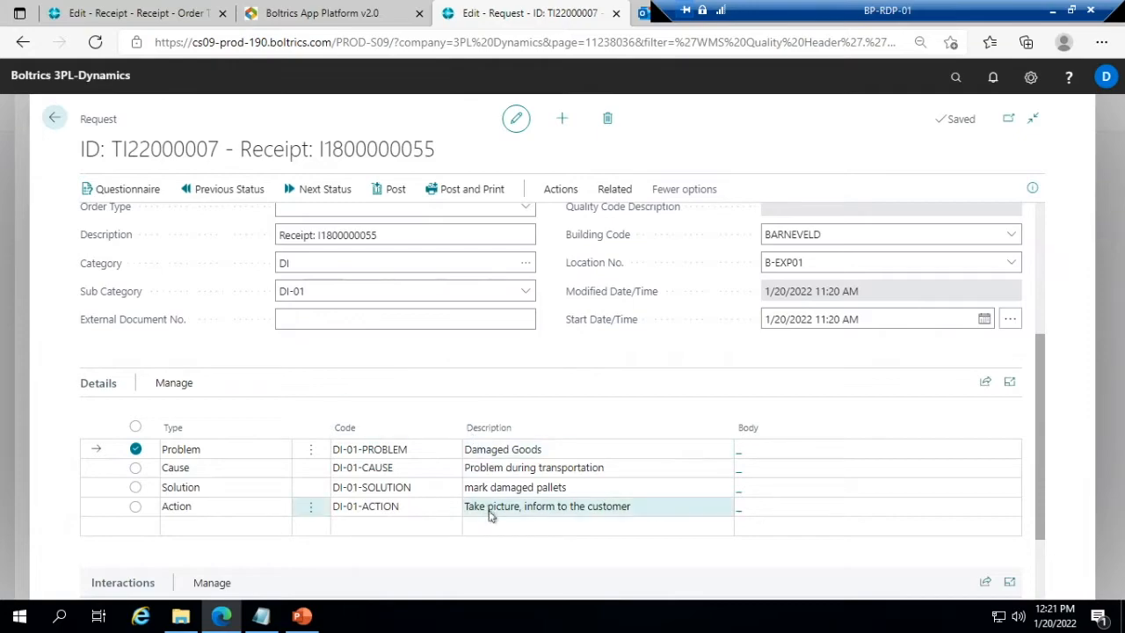
- Assign resource 100 to the request
scroll(622, 277, "up", 2)
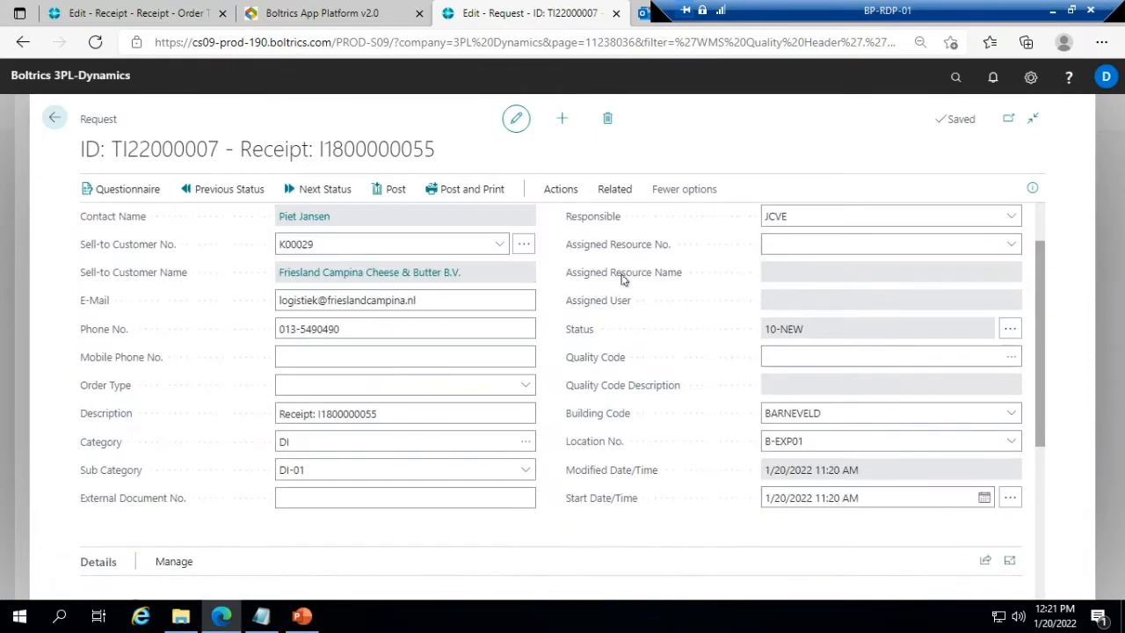
scroll(623, 278, "up", 1)
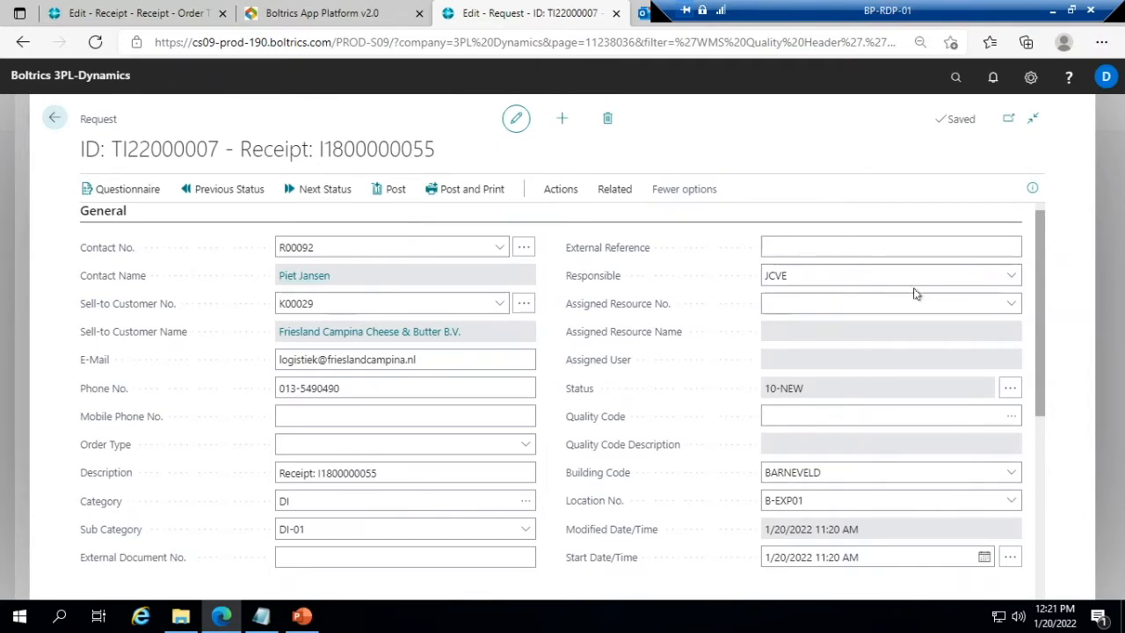
left_click(1000, 297)
left_click(1013, 305)
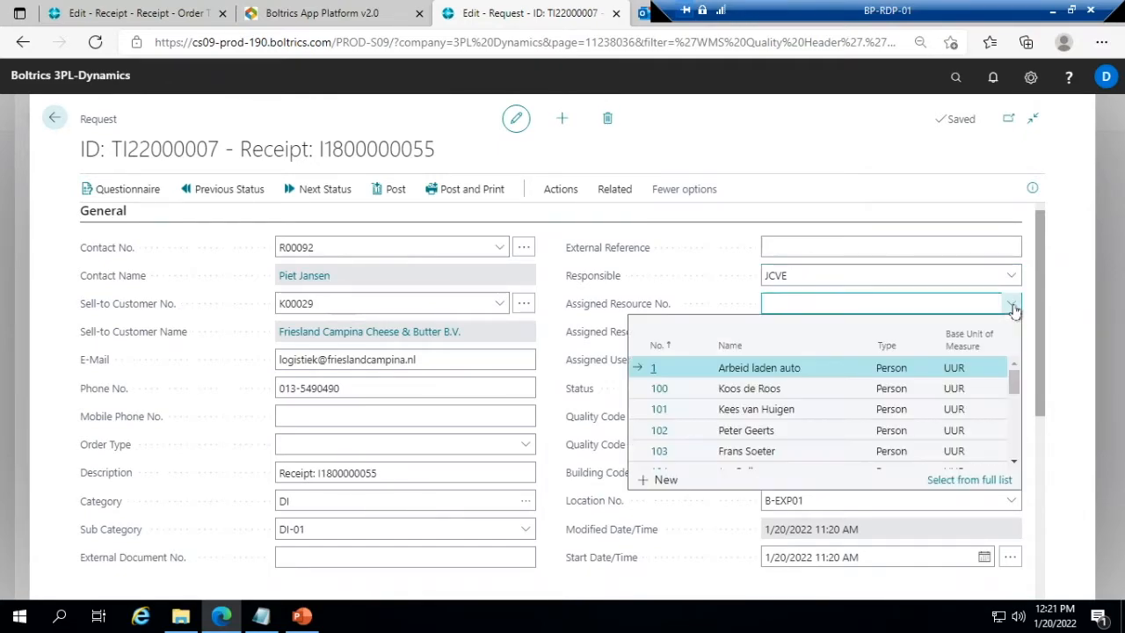
left_click(748, 393)
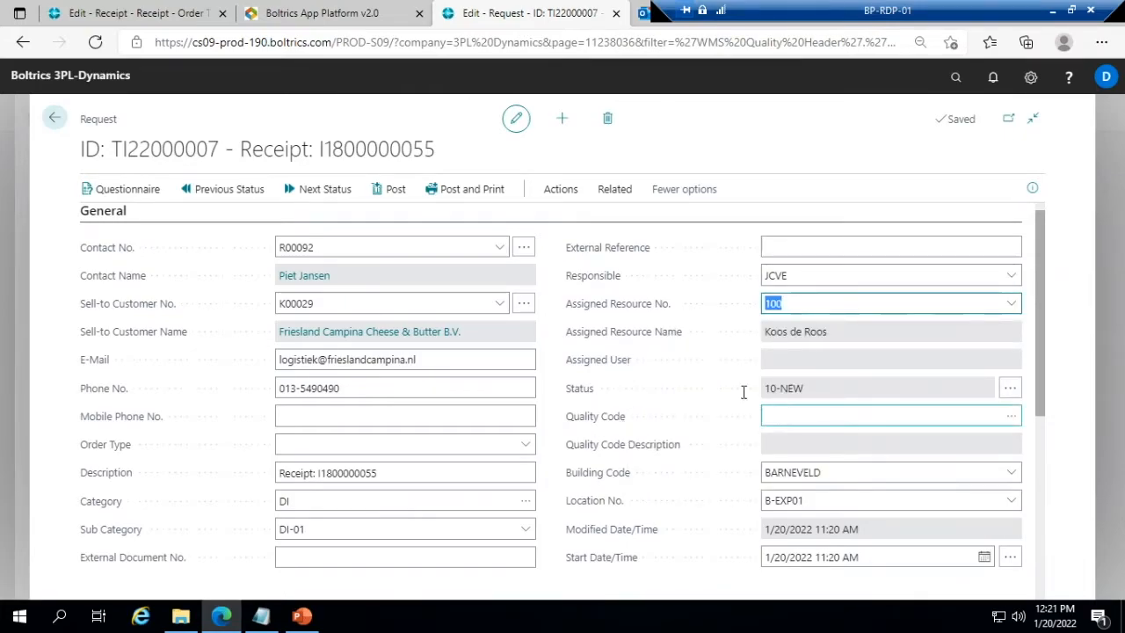
- Review the request's available actions, and return to the CROSS-DOCK receipt to view its quality check action
scroll(547, 395, "down", 1)
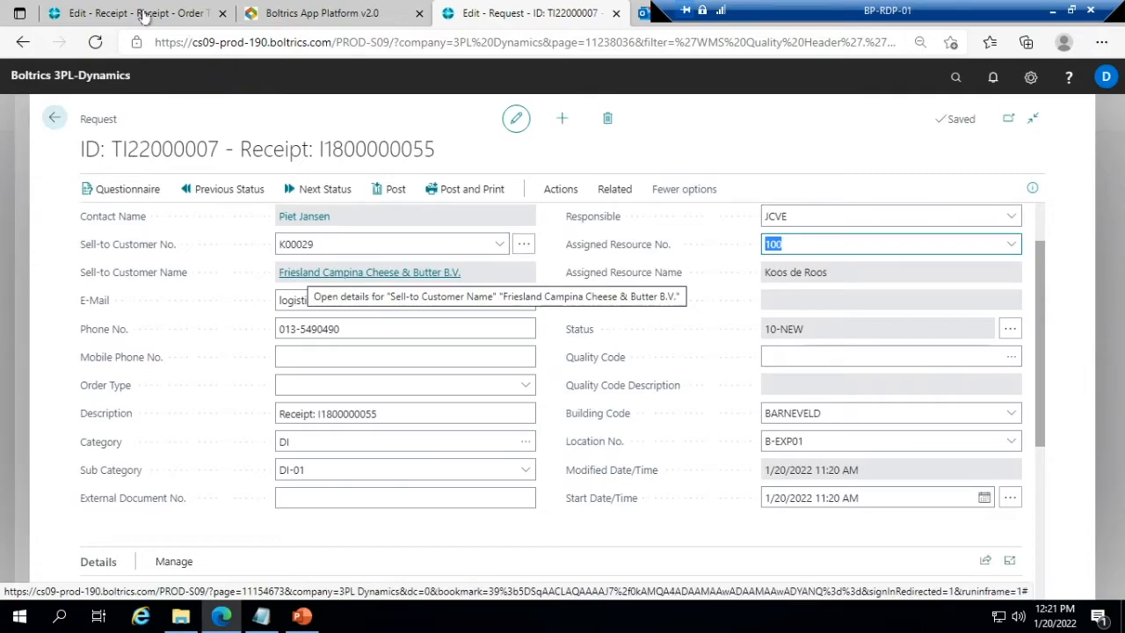
left_click(145, 13)
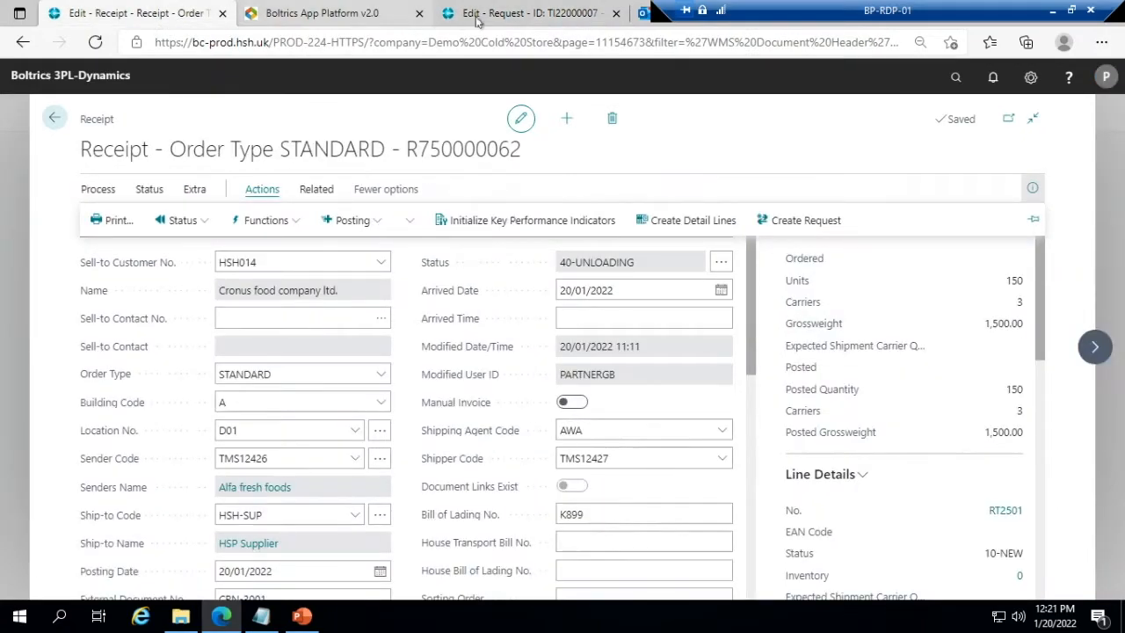
left_click(527, 13)
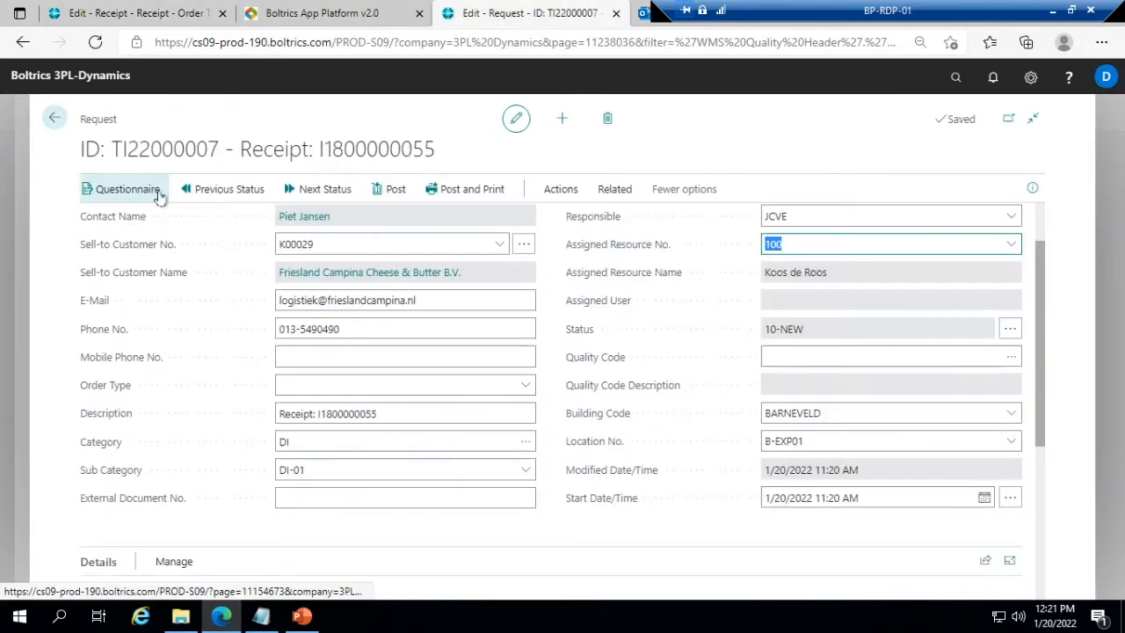
left_click(557, 192)
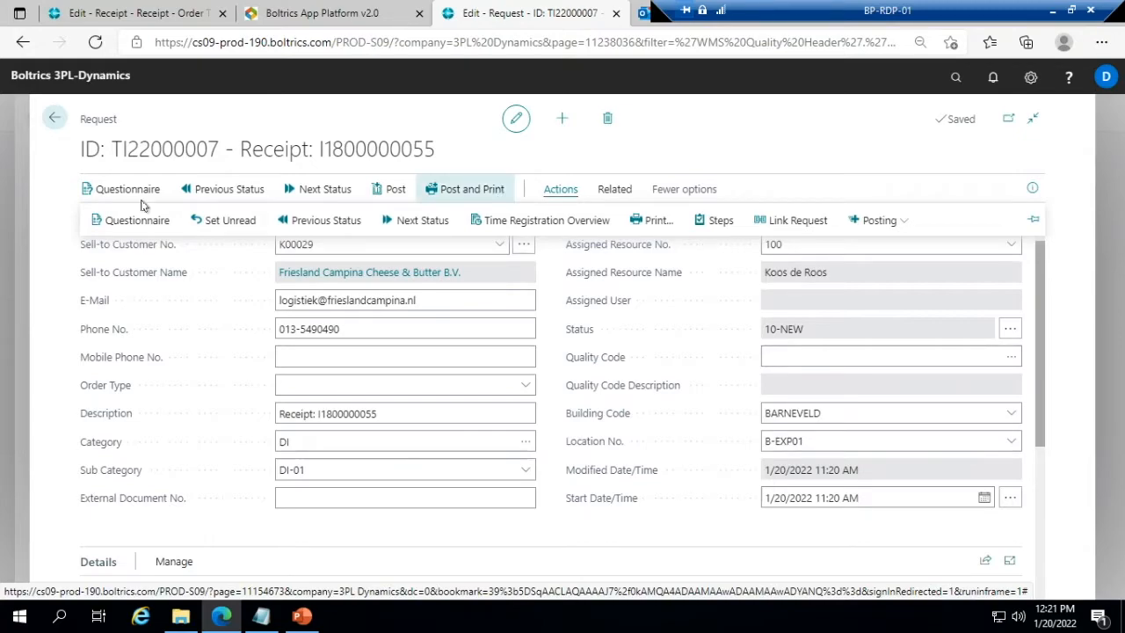
left_click(54, 117)
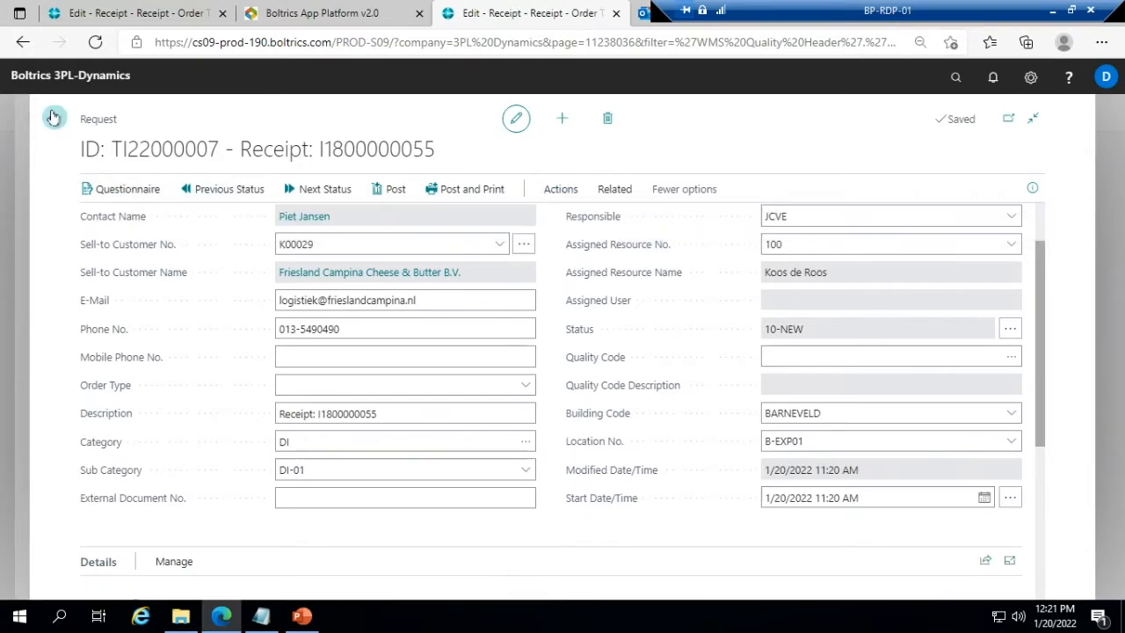
left_click(262, 191)
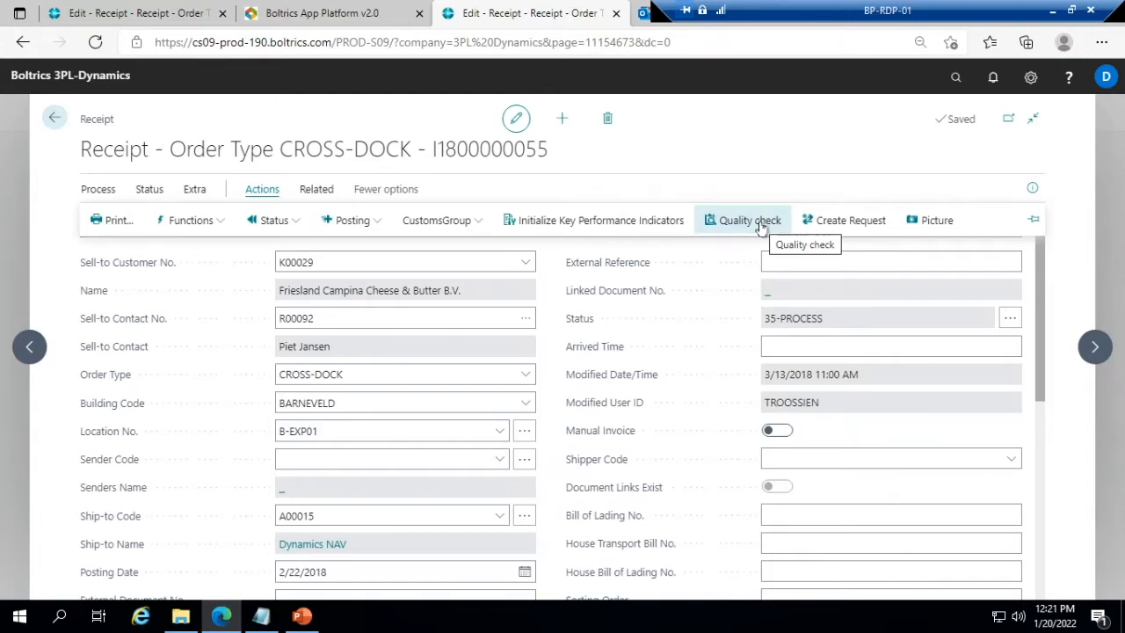
- Switch to the Boltrics warehouse app and go back to the Demo Cold Store main menu
left_click(334, 13)
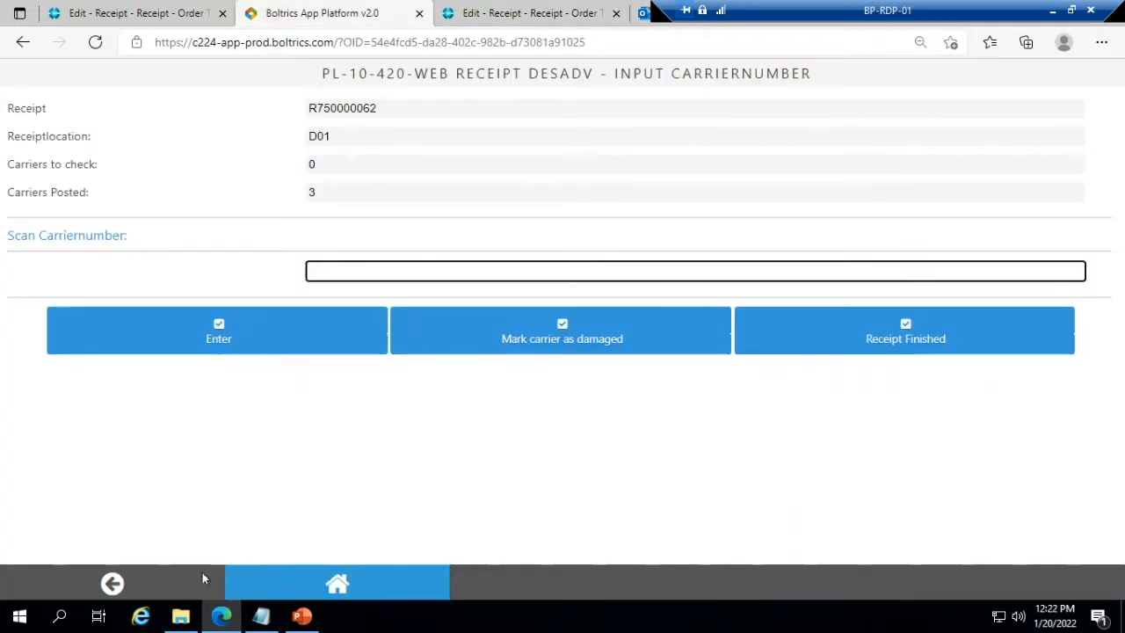
left_click(138, 592)
left_click(138, 592)
left_click(138, 592)
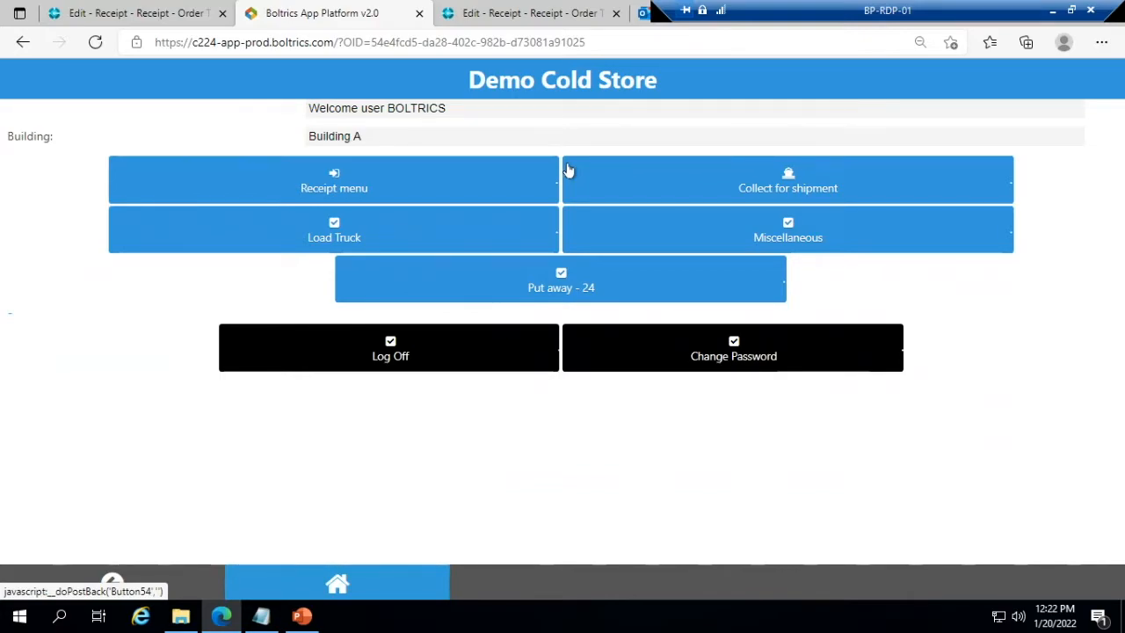
- Revisit both receipts, and open the outstanding put-away list in the warehouse app
left_click(121, 19)
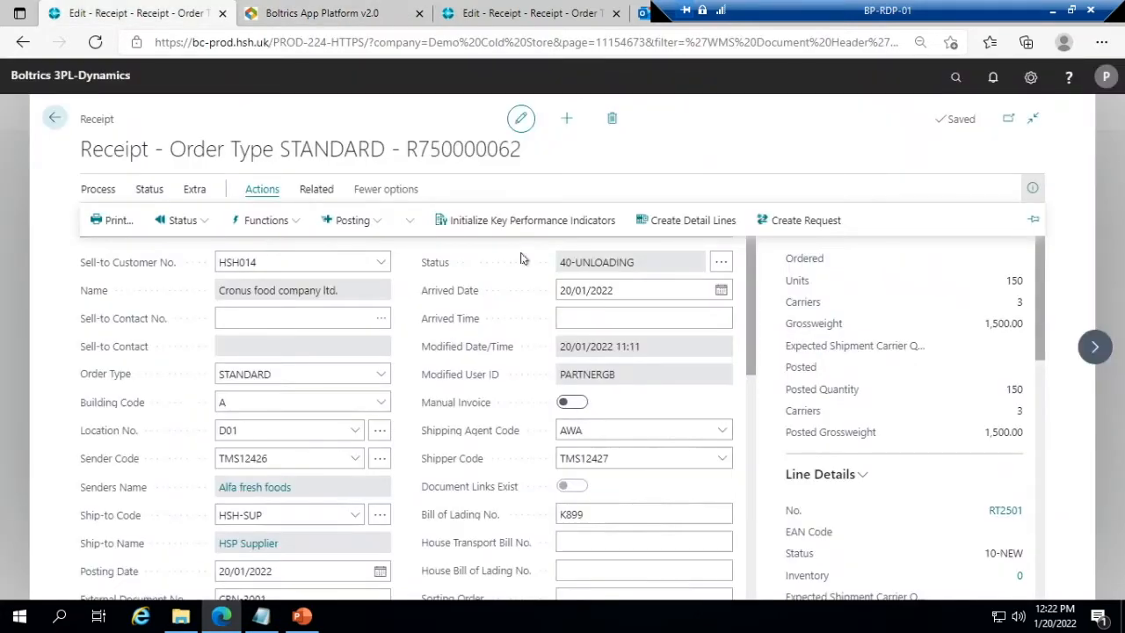
left_click(498, 16)
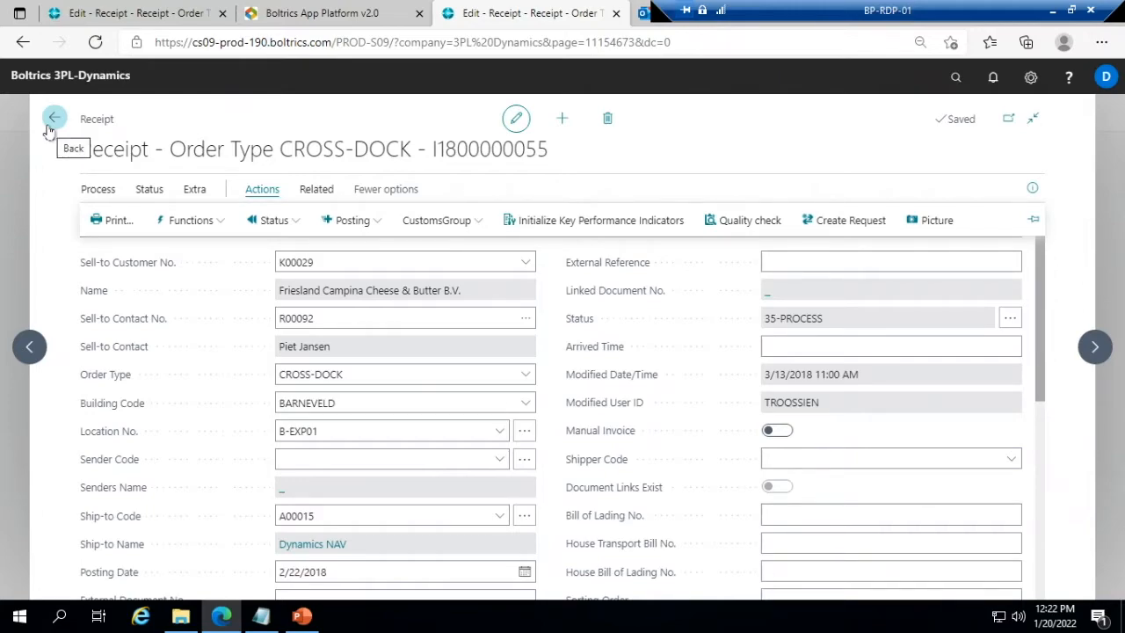
left_click(324, 13)
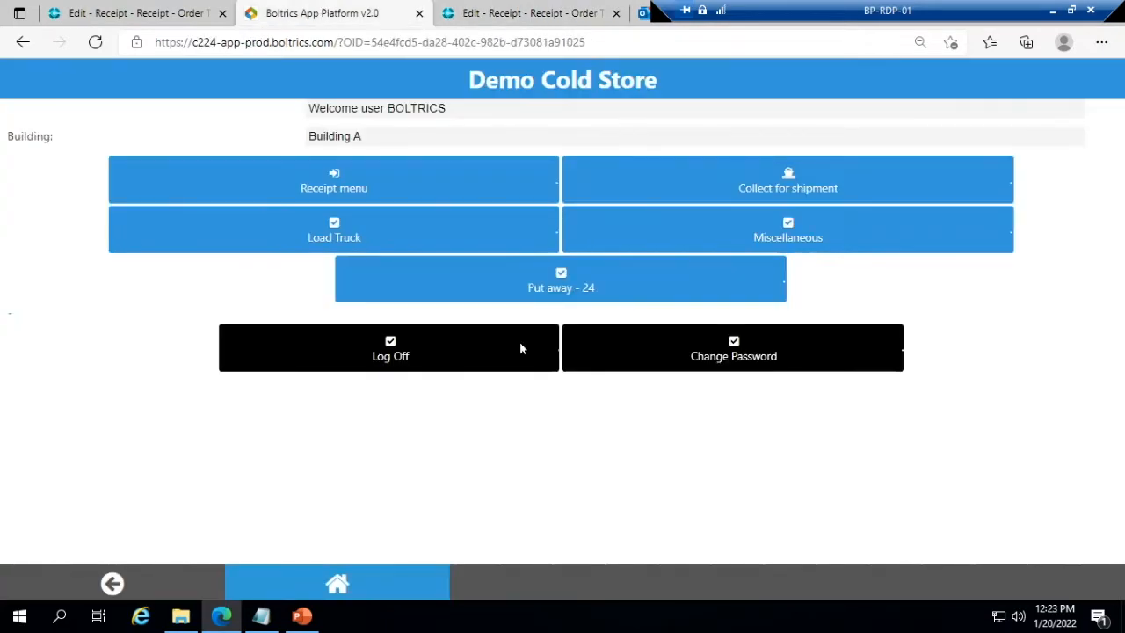
left_click(481, 296)
scroll(483, 298, "up", 3)
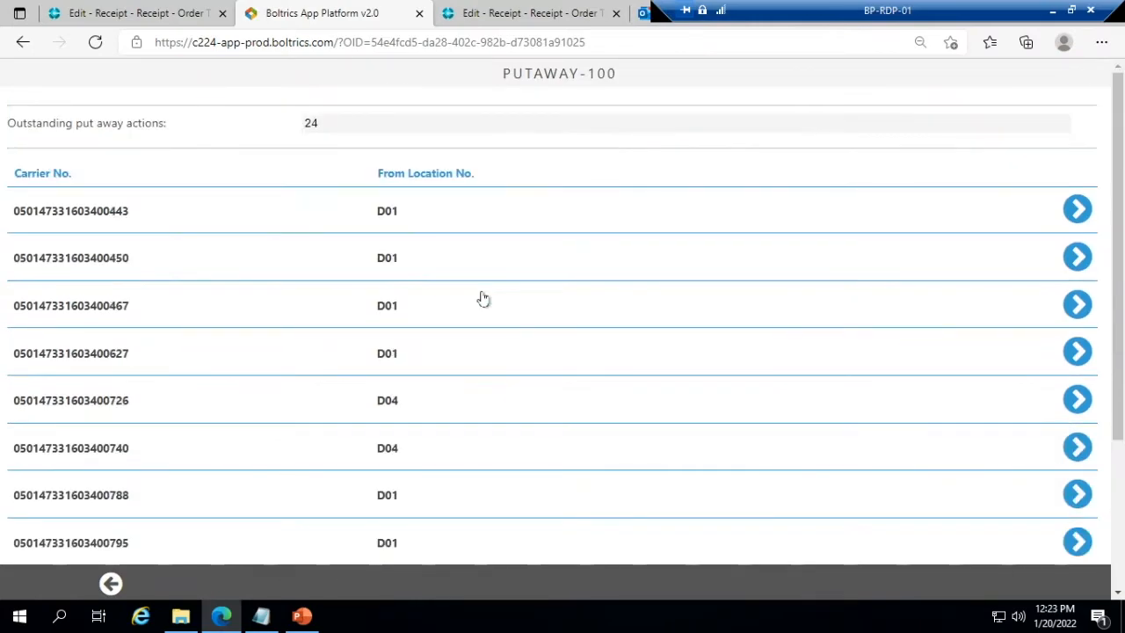